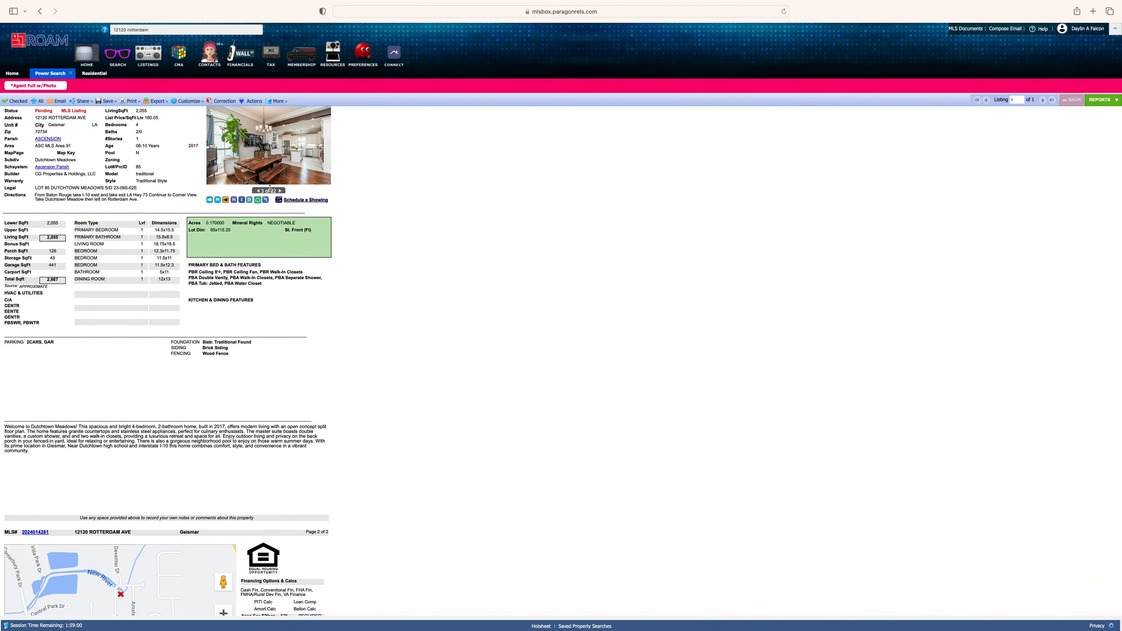
left_click(281, 191)
left_click(280, 191)
left_click(280, 191)
left_click(281, 191)
left_click(281, 191)
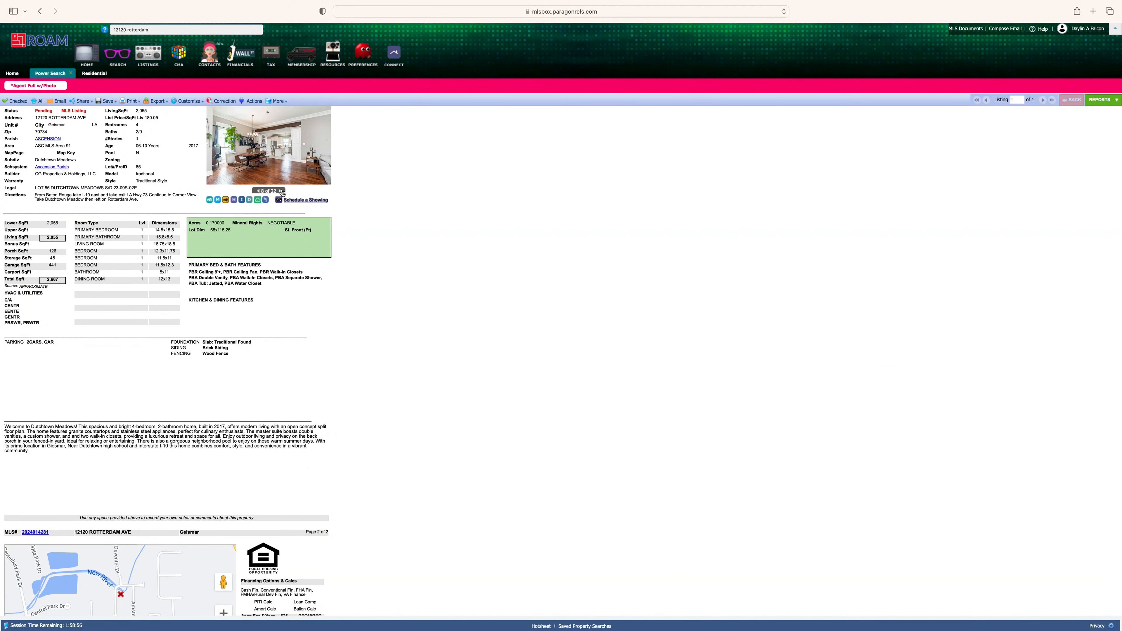
left_click(281, 191)
left_click(281, 191)
left_click(281, 191)
left_click(282, 191)
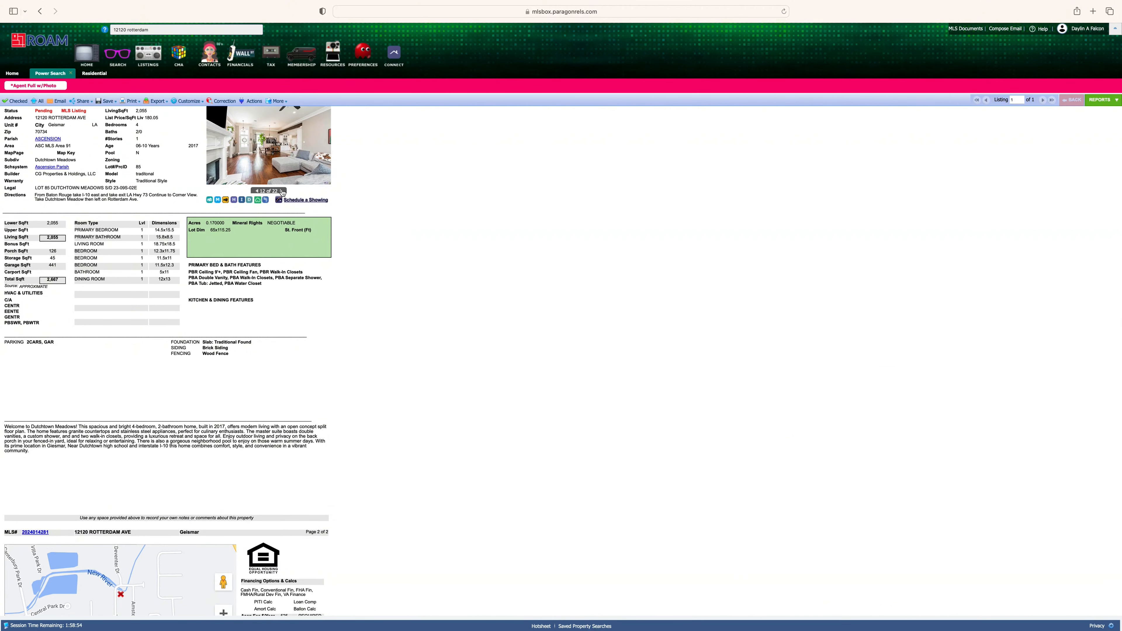
left_click(281, 191)
left_click(281, 190)
left_click(281, 191)
left_click(281, 191)
left_click(281, 191)
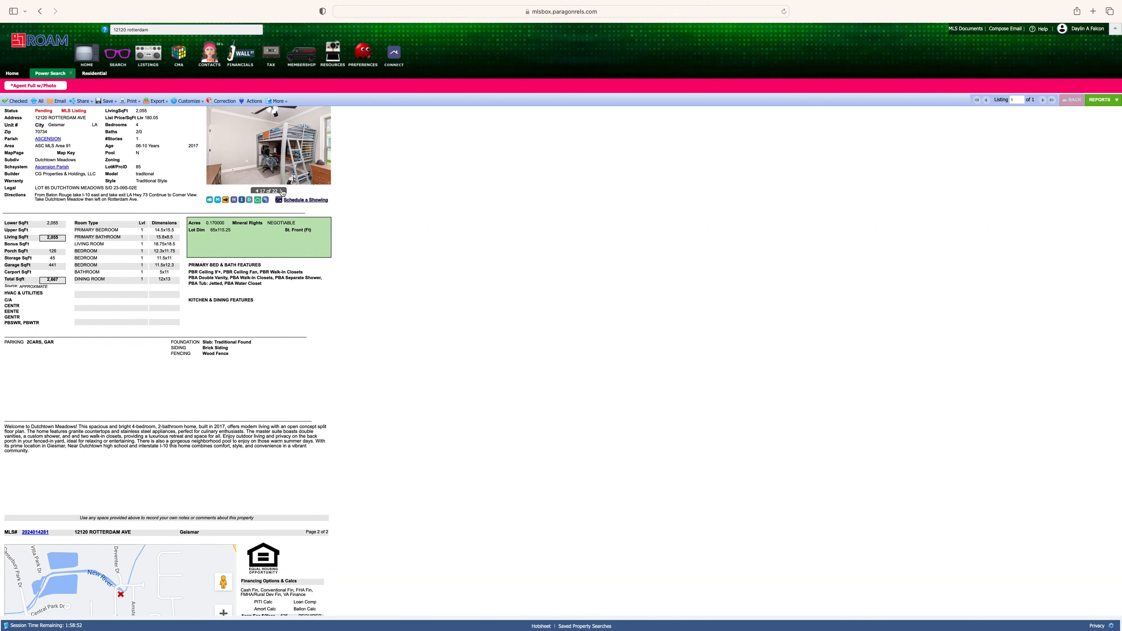
left_click(281, 191)
left_click(281, 190)
left_click(281, 191)
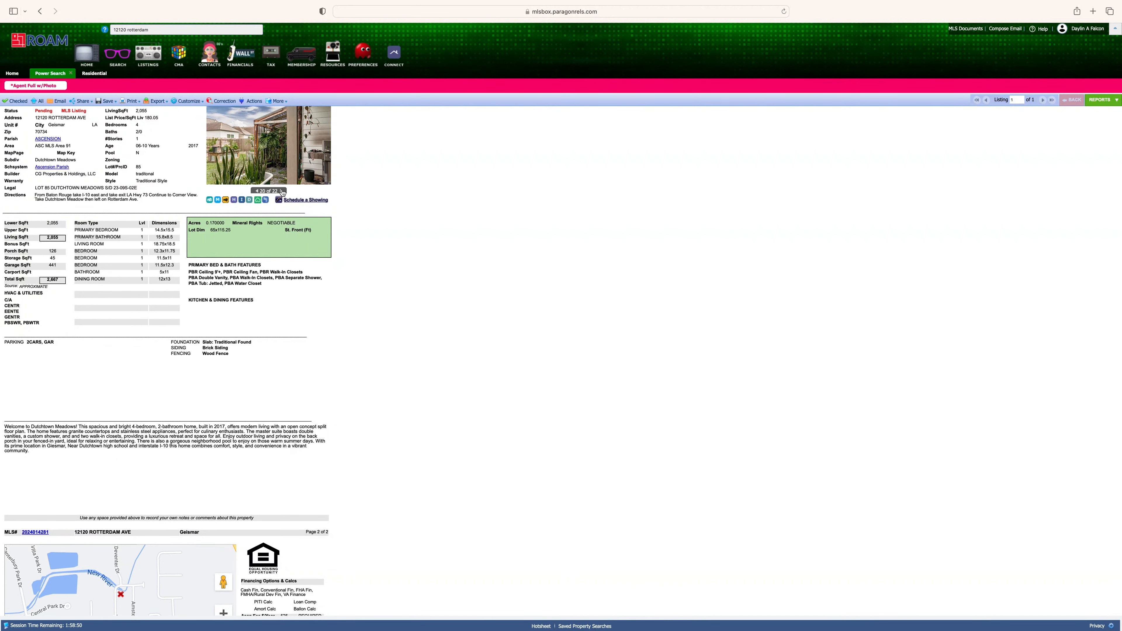
left_click(281, 191)
left_click(281, 191)
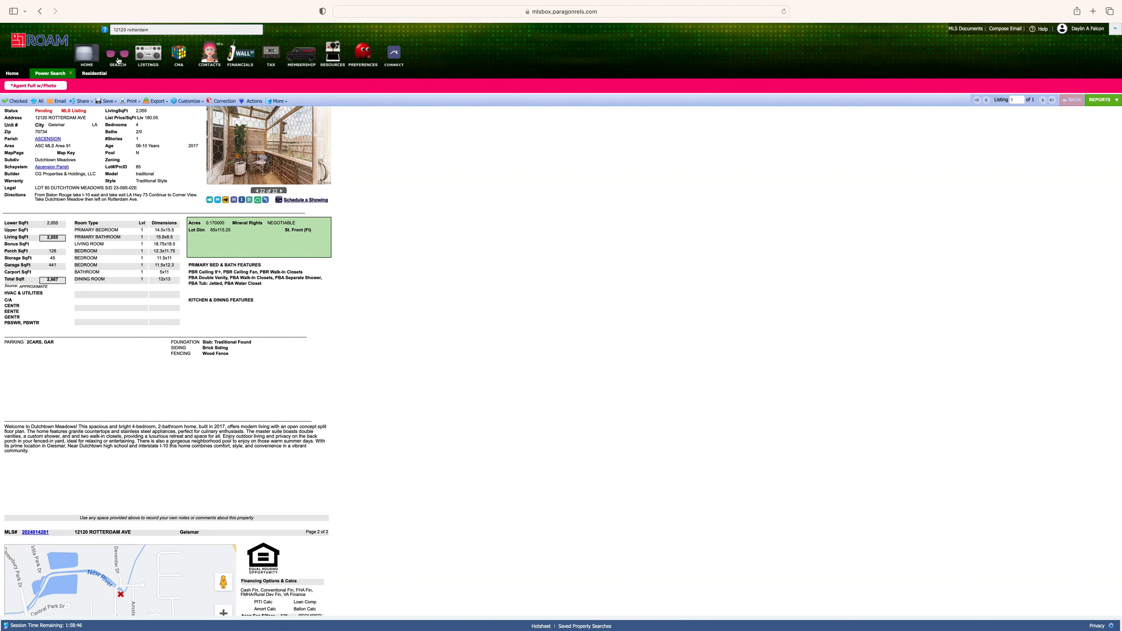
left_click(118, 61)
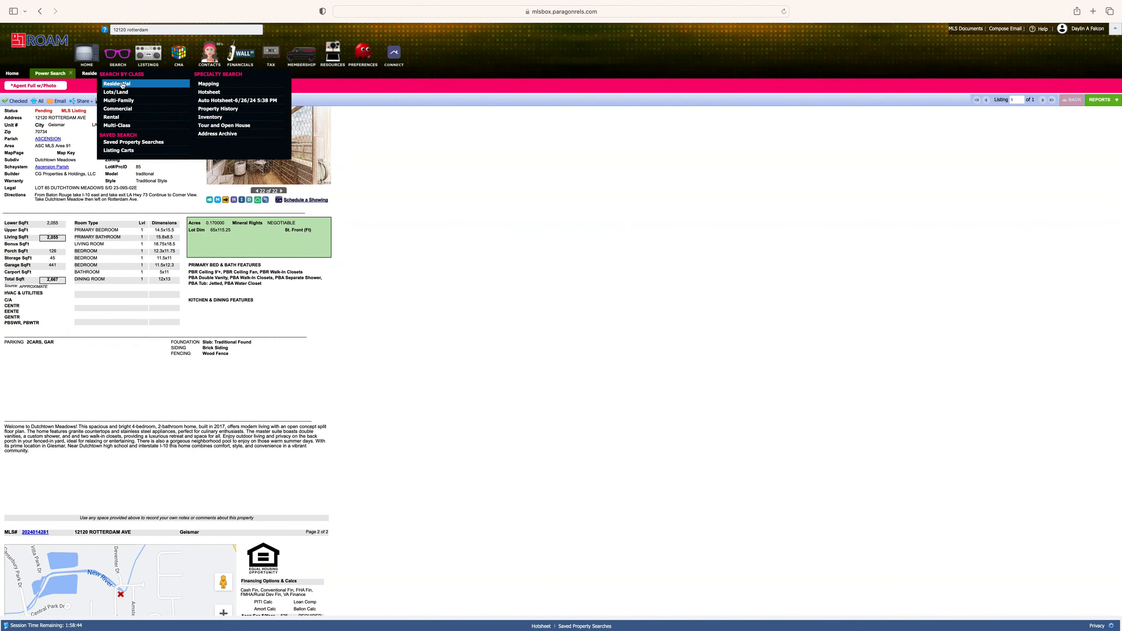
- Start a Residential search with status SLD - Sold - Closed
left_click(122, 84)
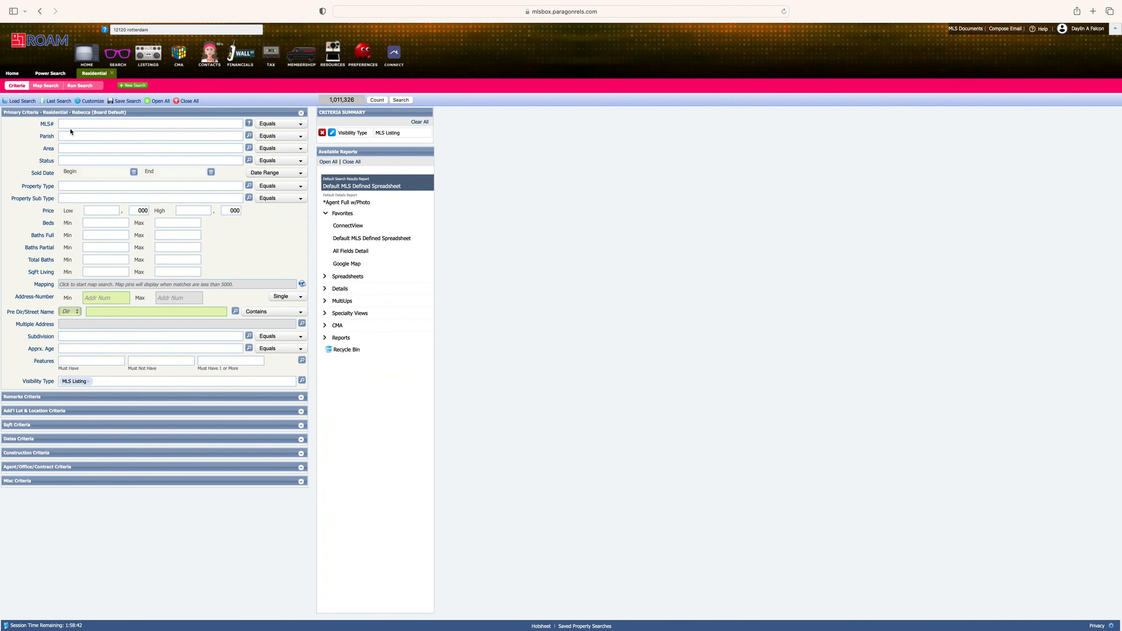
left_click(73, 159)
type("sld")
key("Return")
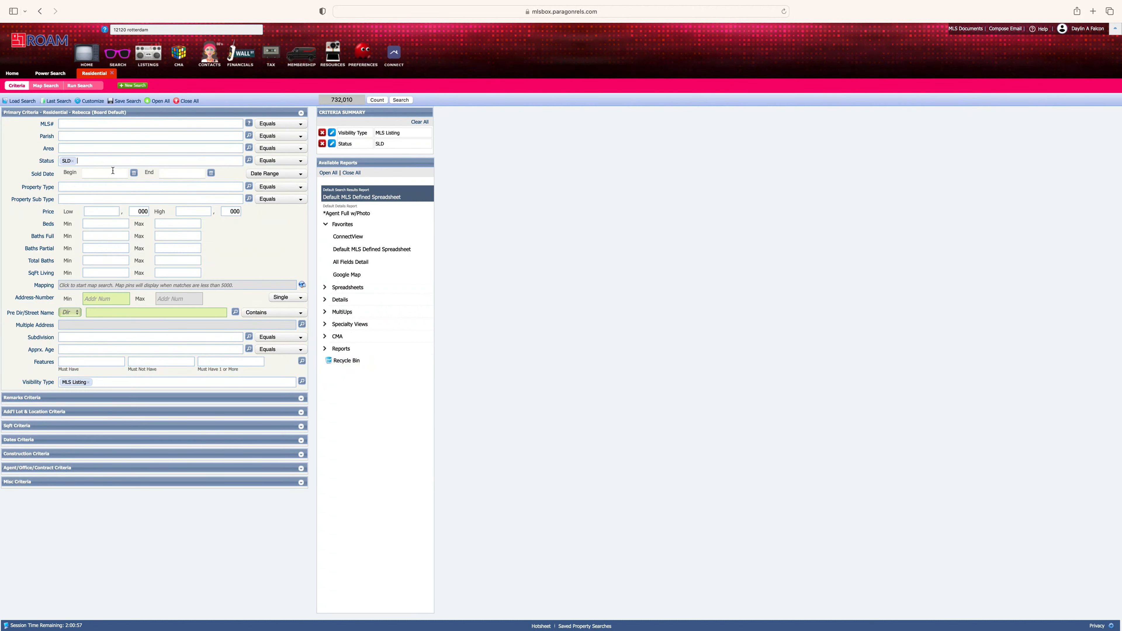
- Set Sold Date Begin to 03/01/2024 and Property Type to DSF - Detached Single Family
left_click(134, 174)
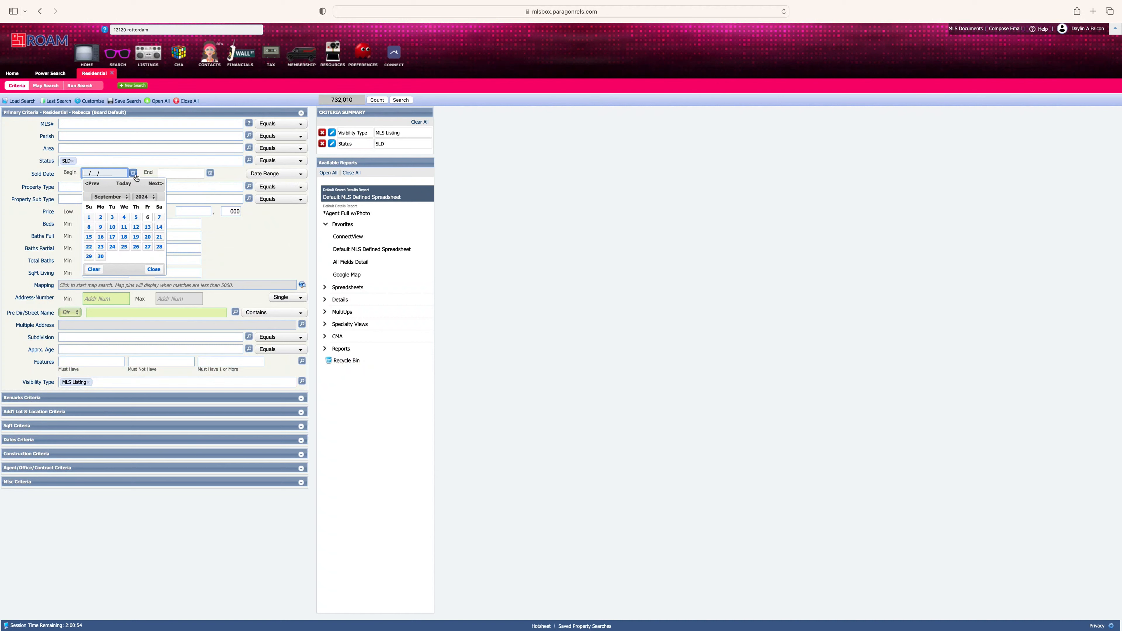
left_click(123, 197)
left_click(108, 146)
left_click(148, 217)
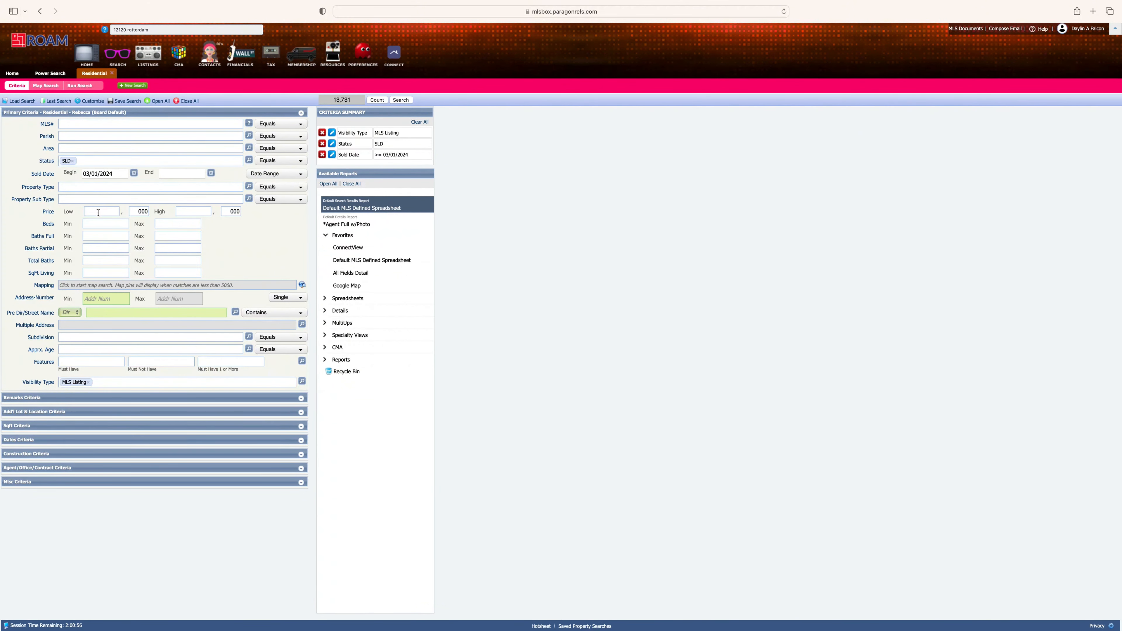
left_click(95, 186)
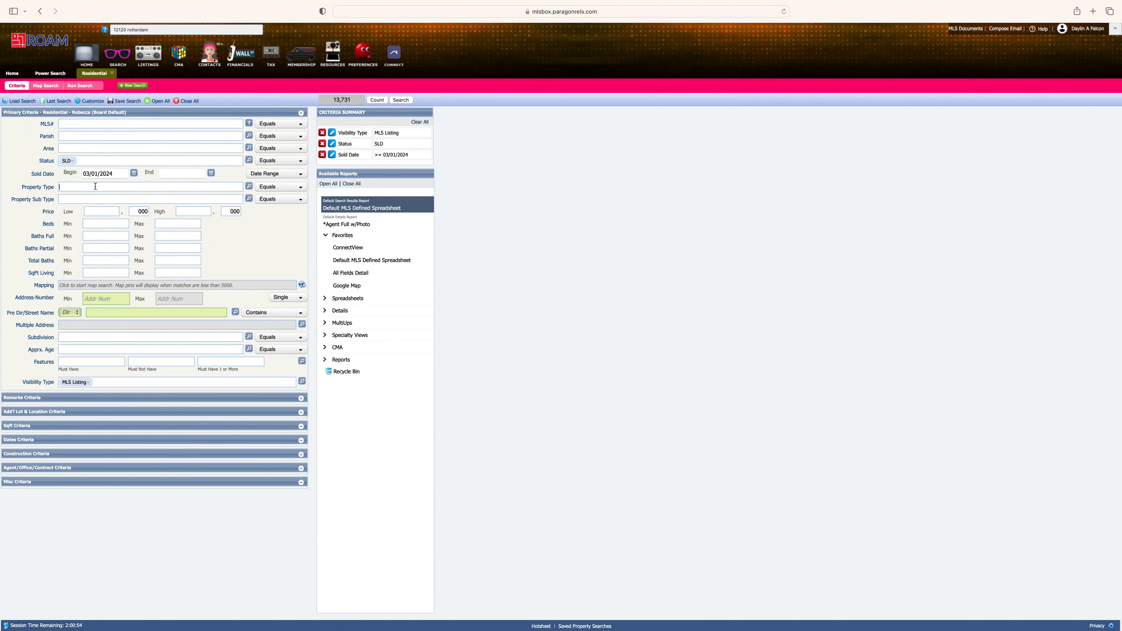
type("ds")
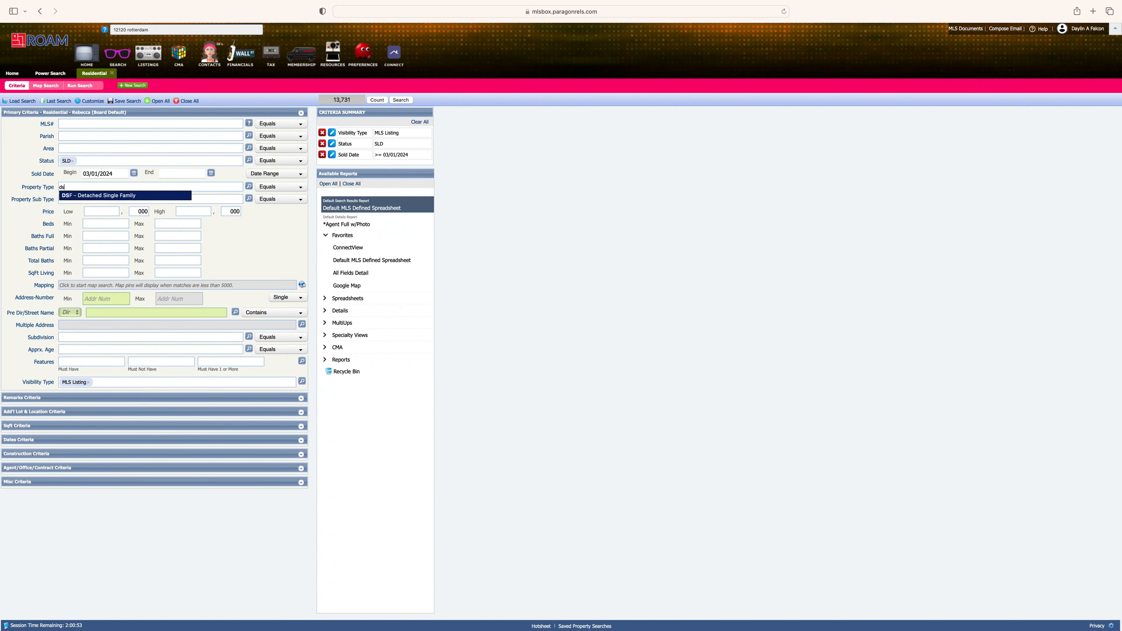
left_click(101, 195)
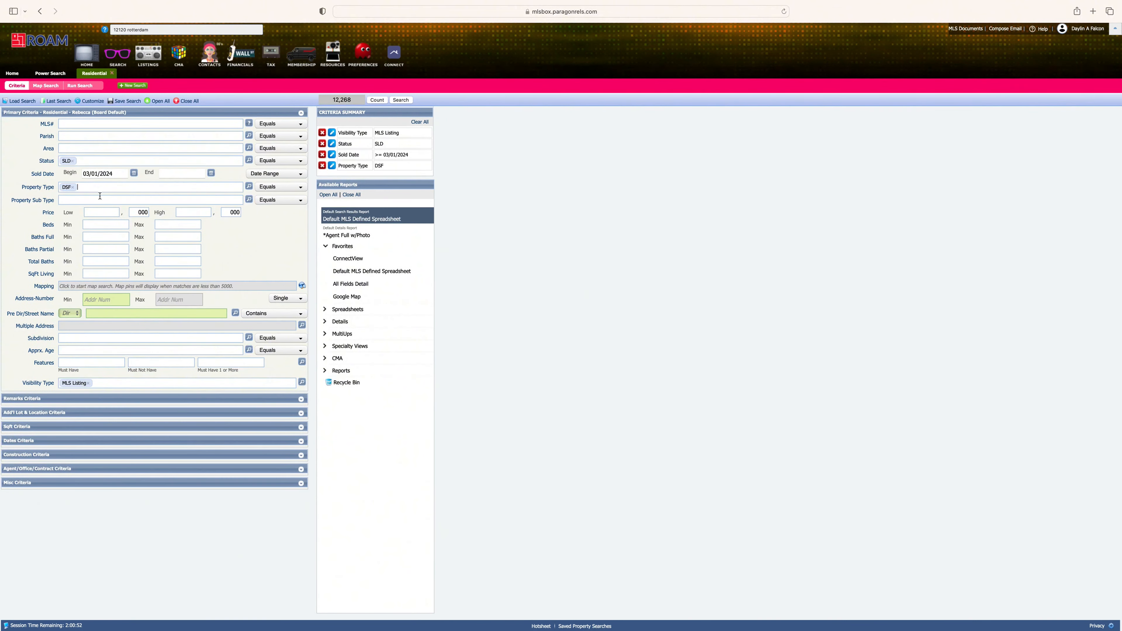
- Require at least 2 full baths and 3 bedrooms
left_click(109, 225)
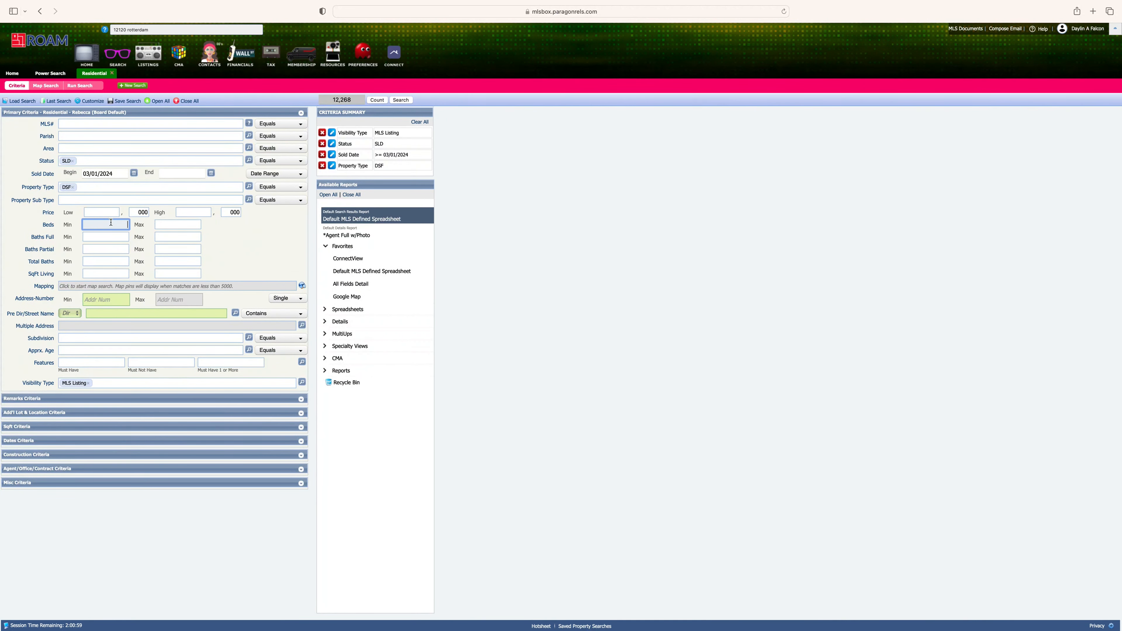
left_click(115, 238)
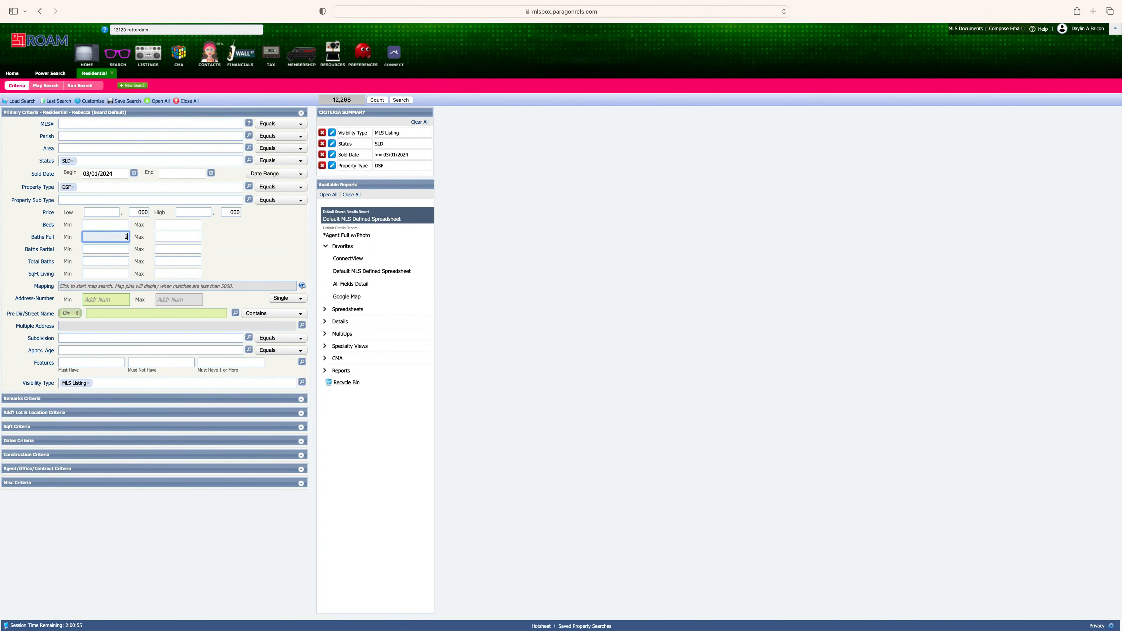
left_click(123, 225)
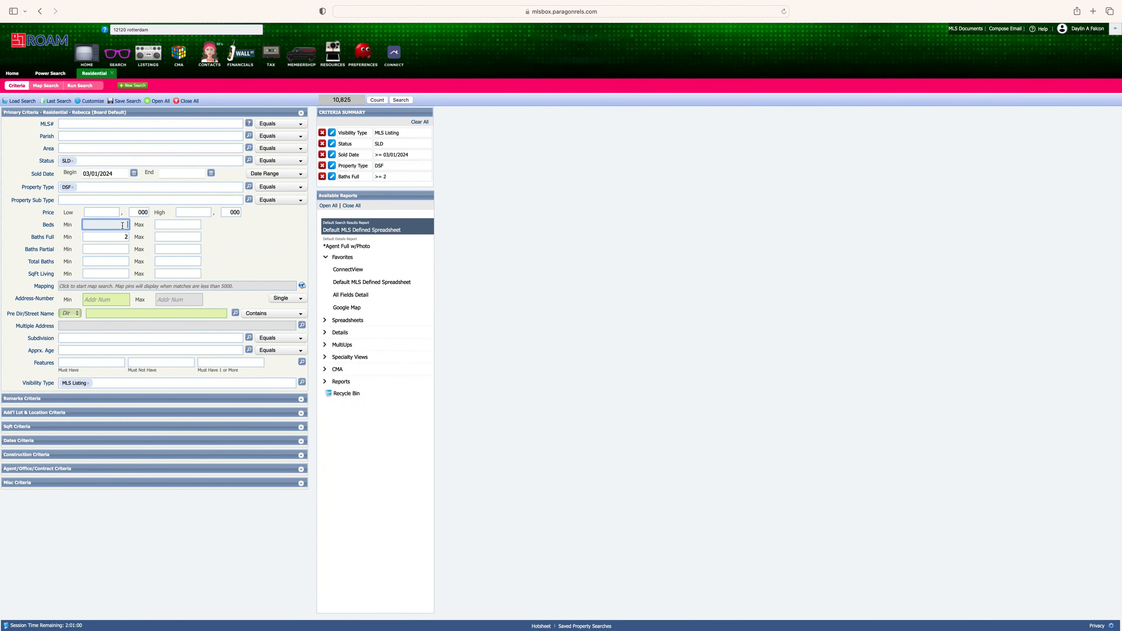
type("3")
key("Tab")
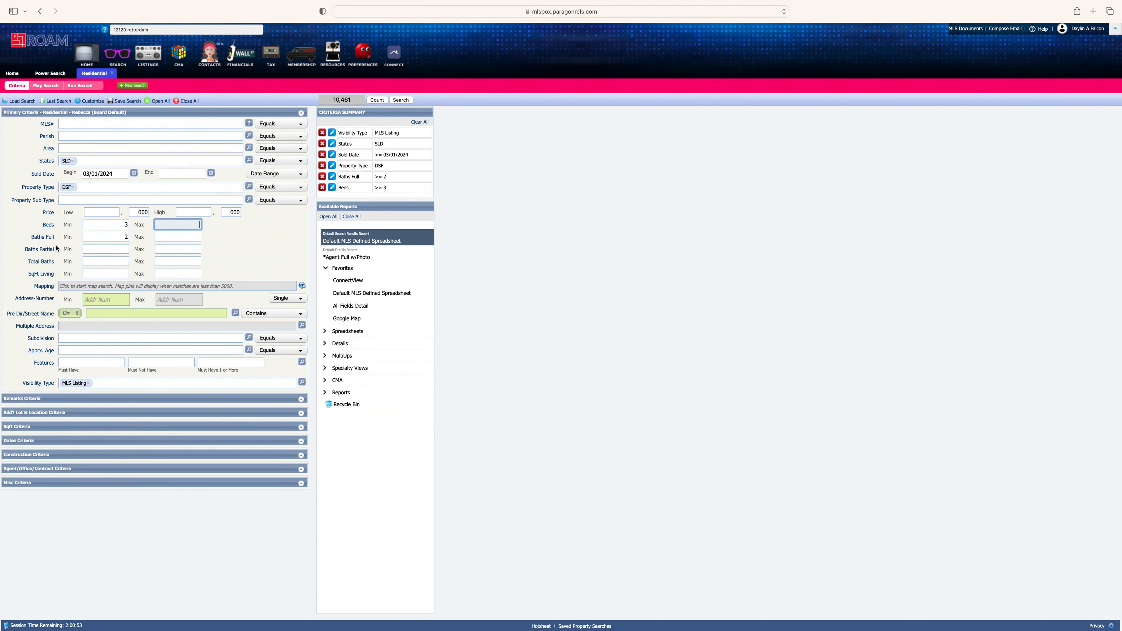
- Limit living area to 1800–2200 sq ft
left_click(87, 273)
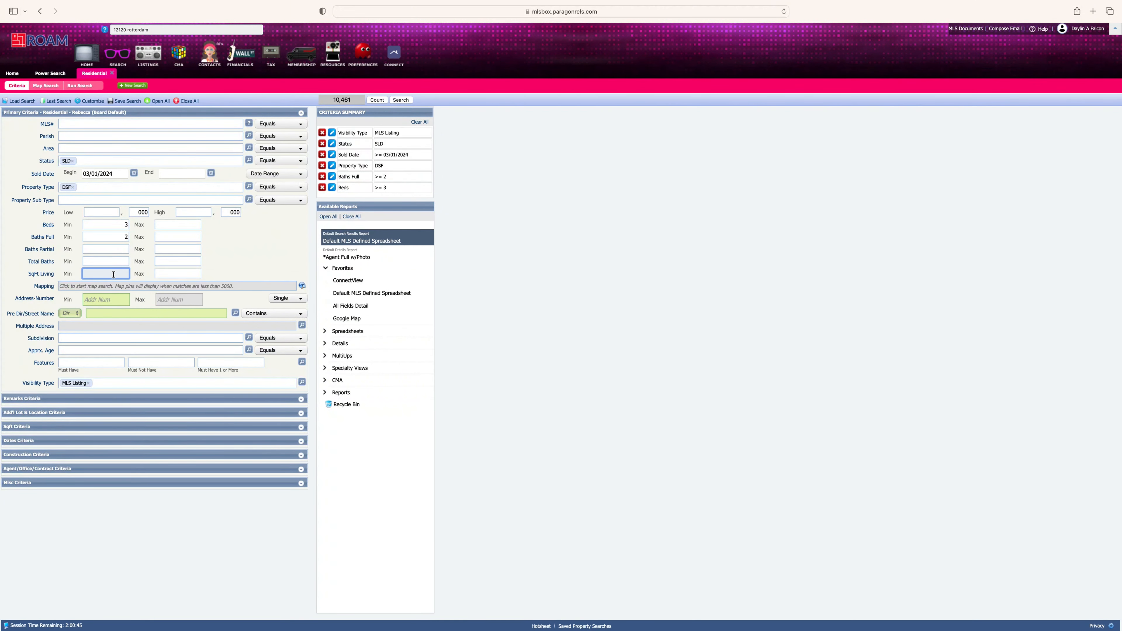
type("1800")
left_click(165, 275)
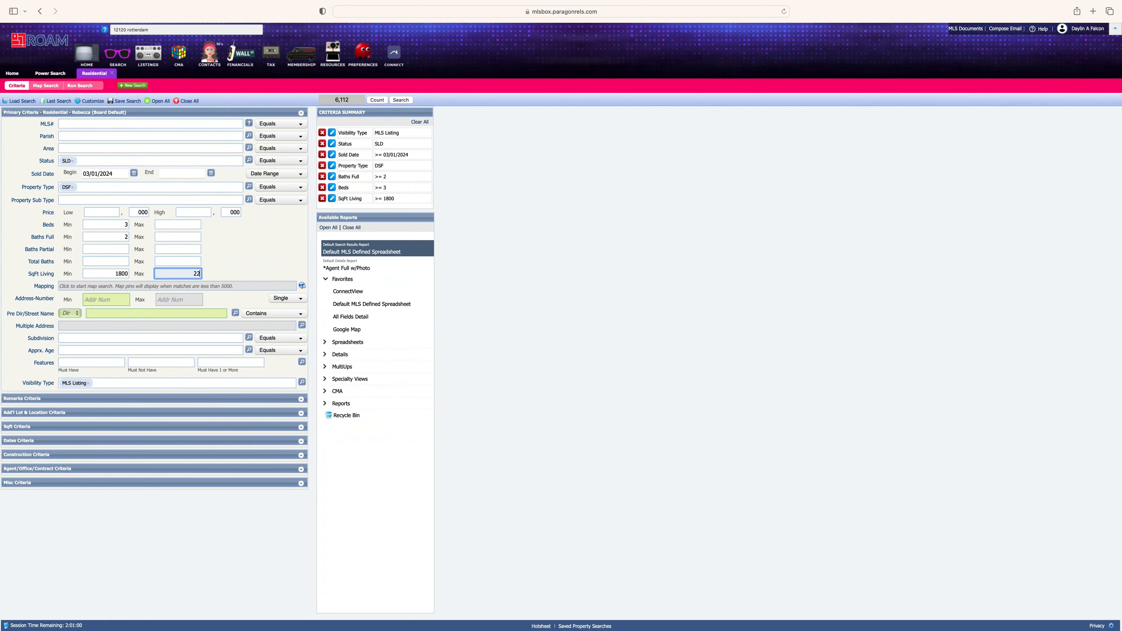
type("2200")
left_click(214, 247)
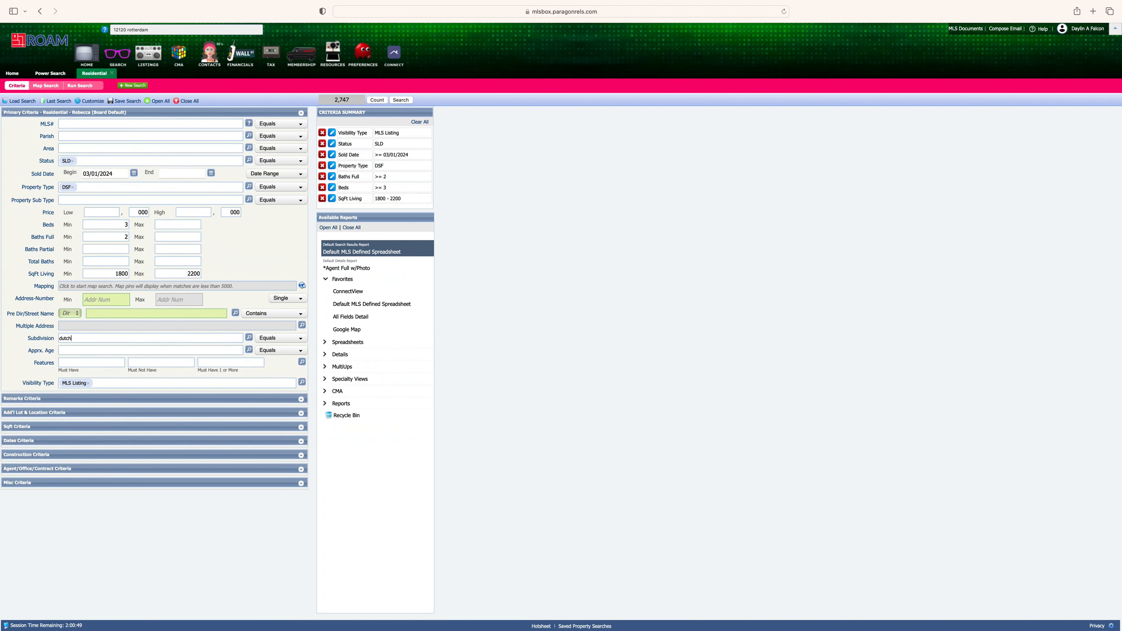
- Pick the Dutchtown Meadows subdivision and run the search
type("town")
left_click(82, 350)
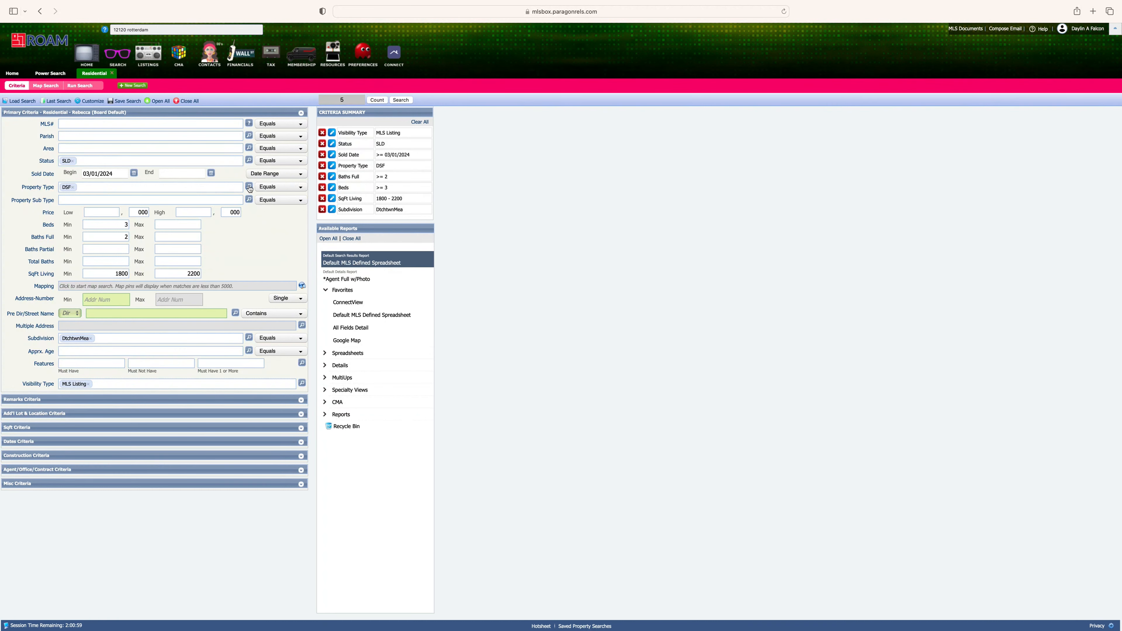
left_click(404, 100)
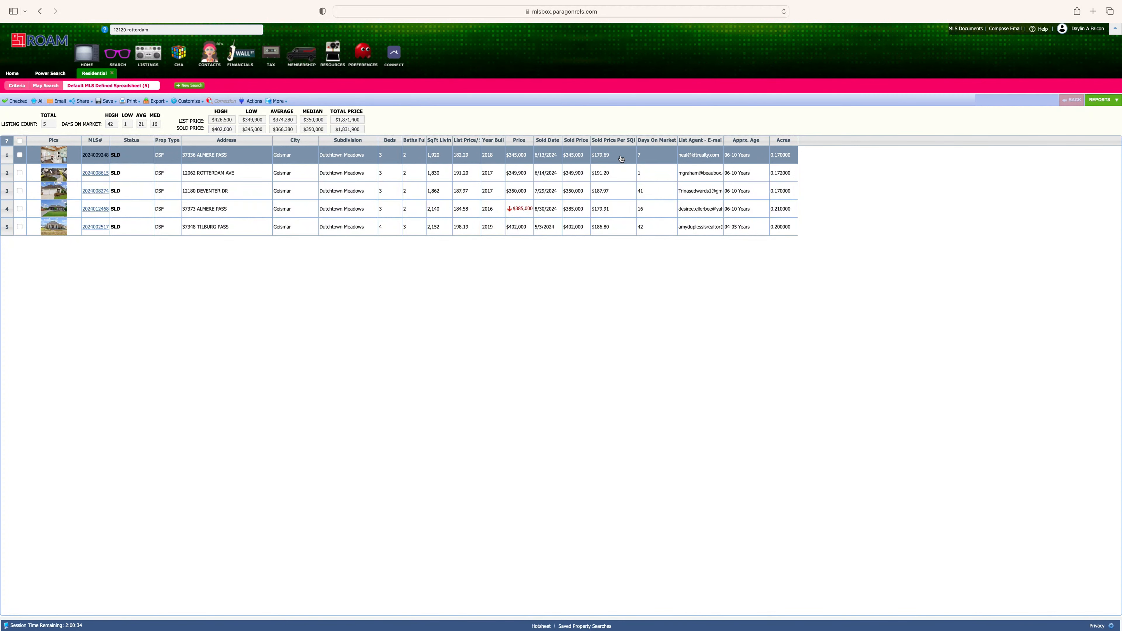
double_click(75, 152)
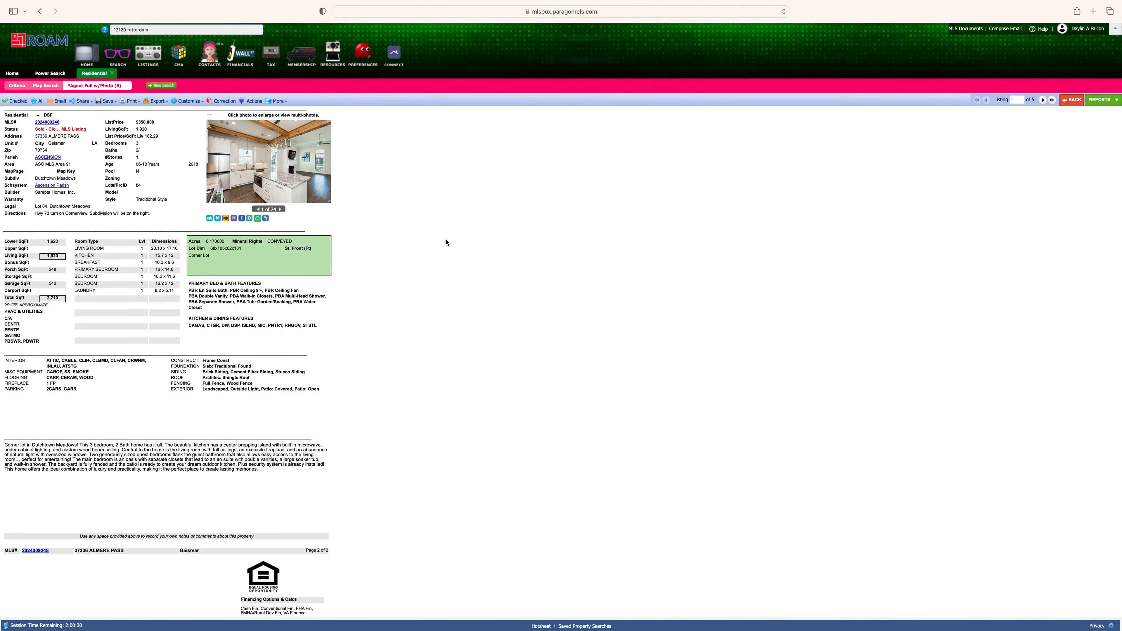
left_click(280, 209)
left_click(280, 209)
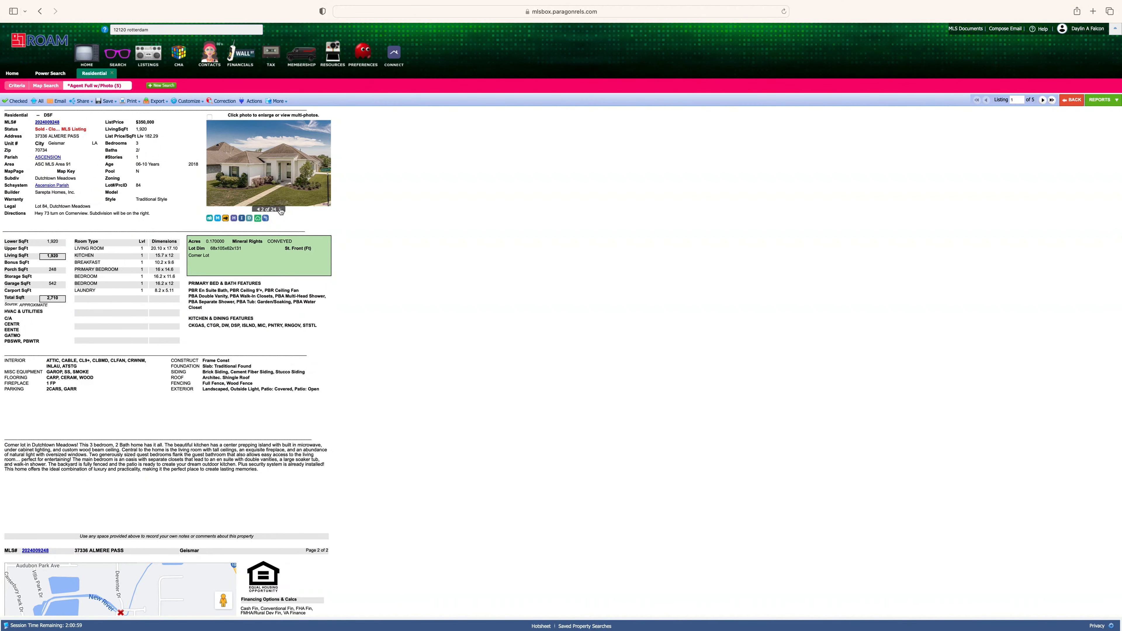
left_click(280, 209)
left_click(280, 209)
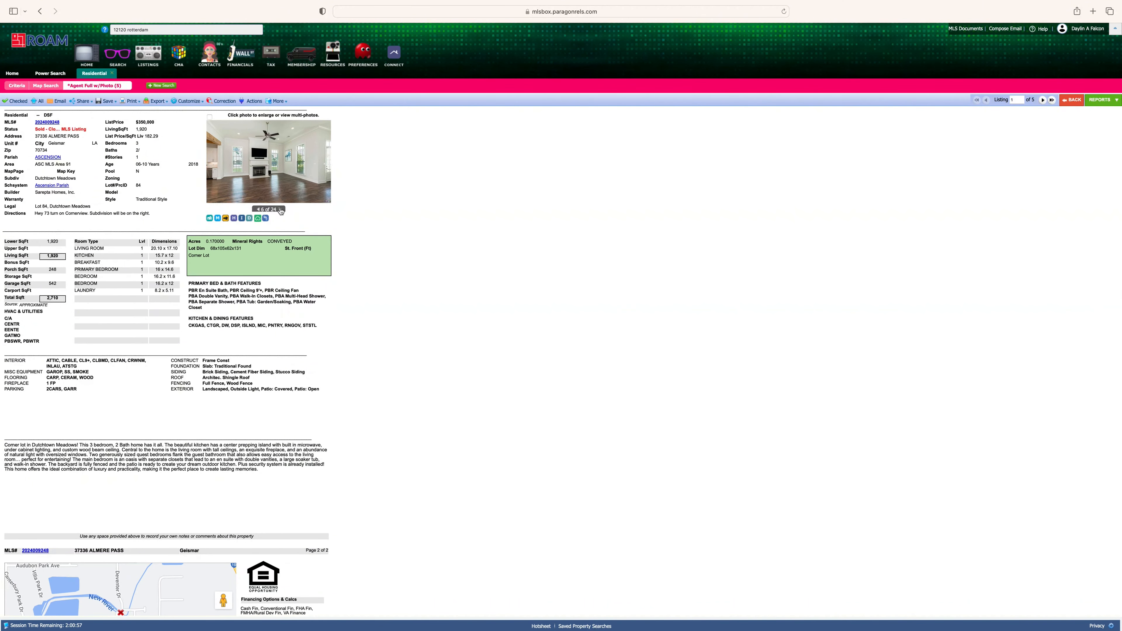
left_click(279, 210)
scroll(280, 230, "down", 3)
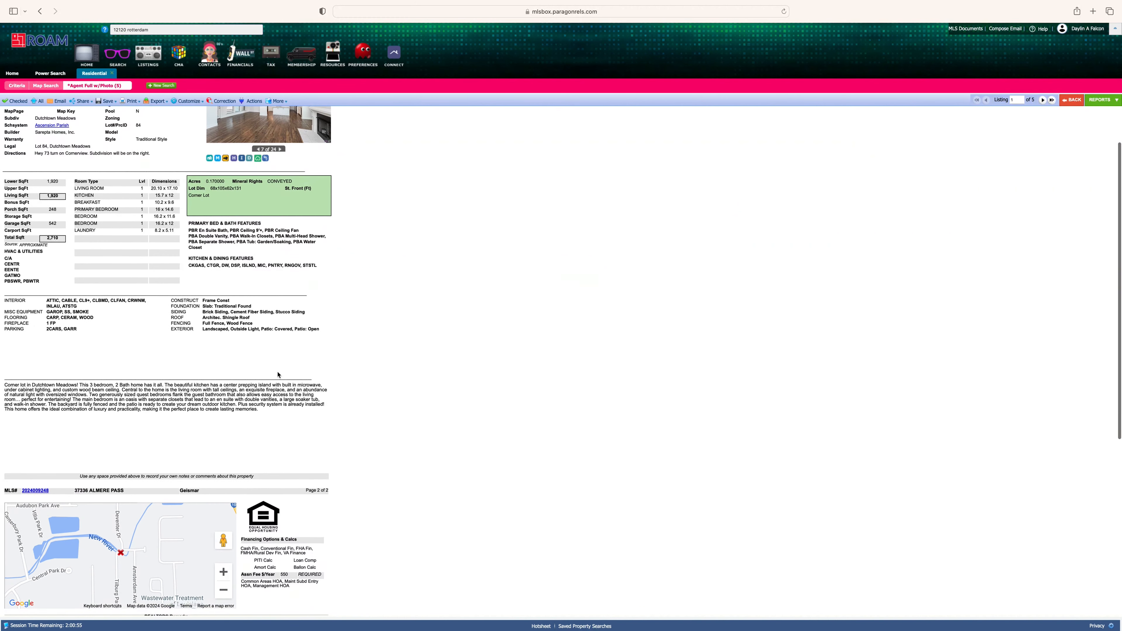
scroll(278, 375, "up", 3)
left_click(1049, 104)
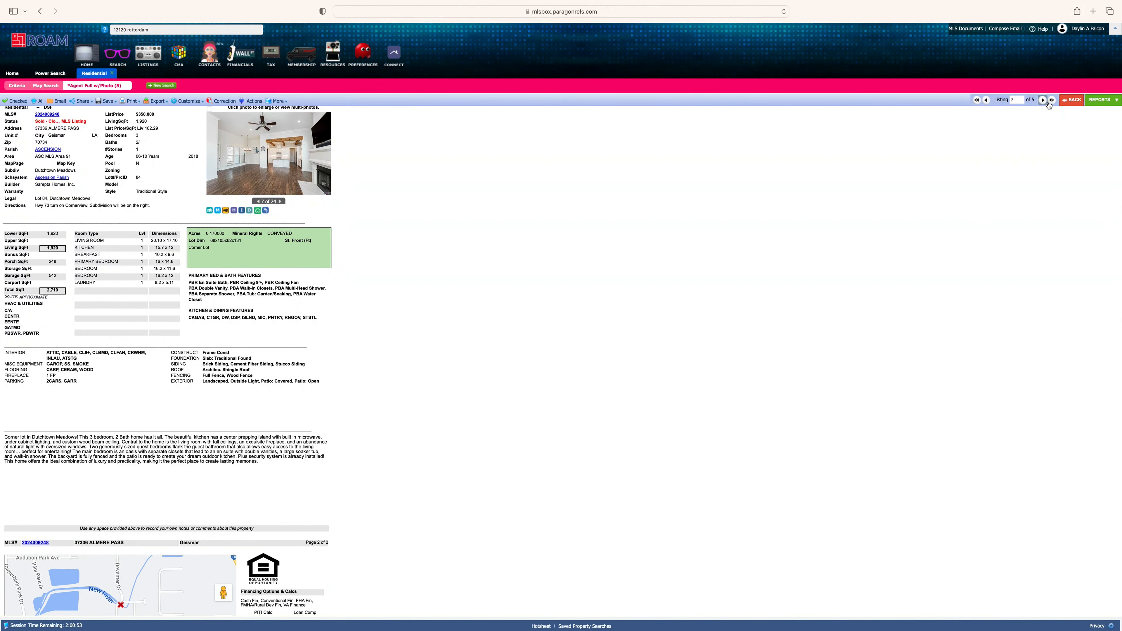
left_click(281, 211)
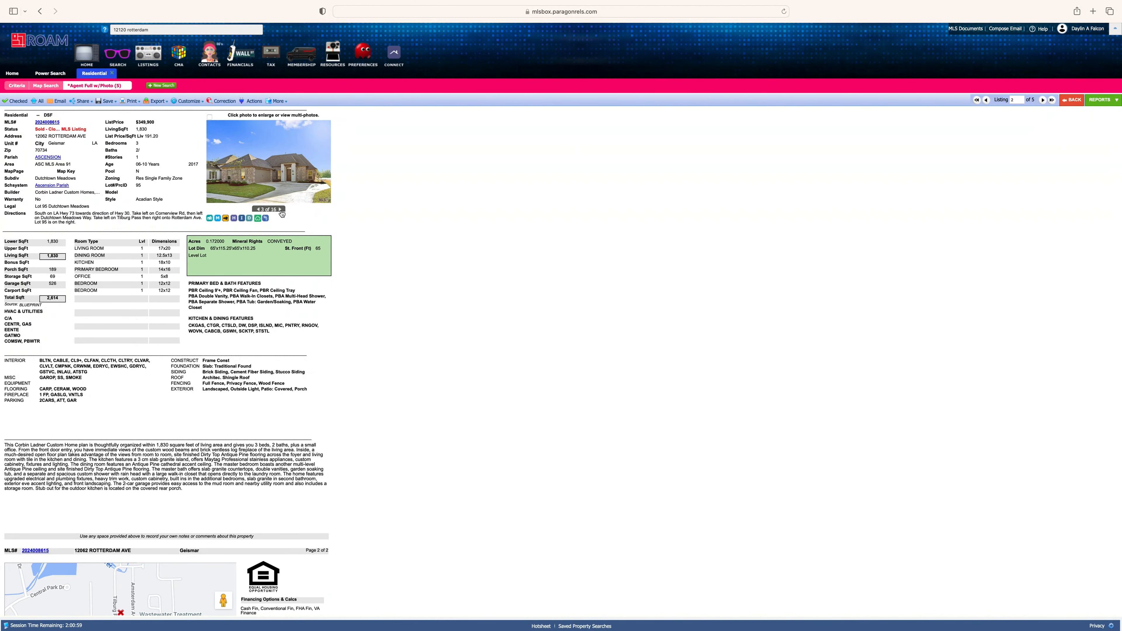
left_click(280, 210)
left_click(1043, 100)
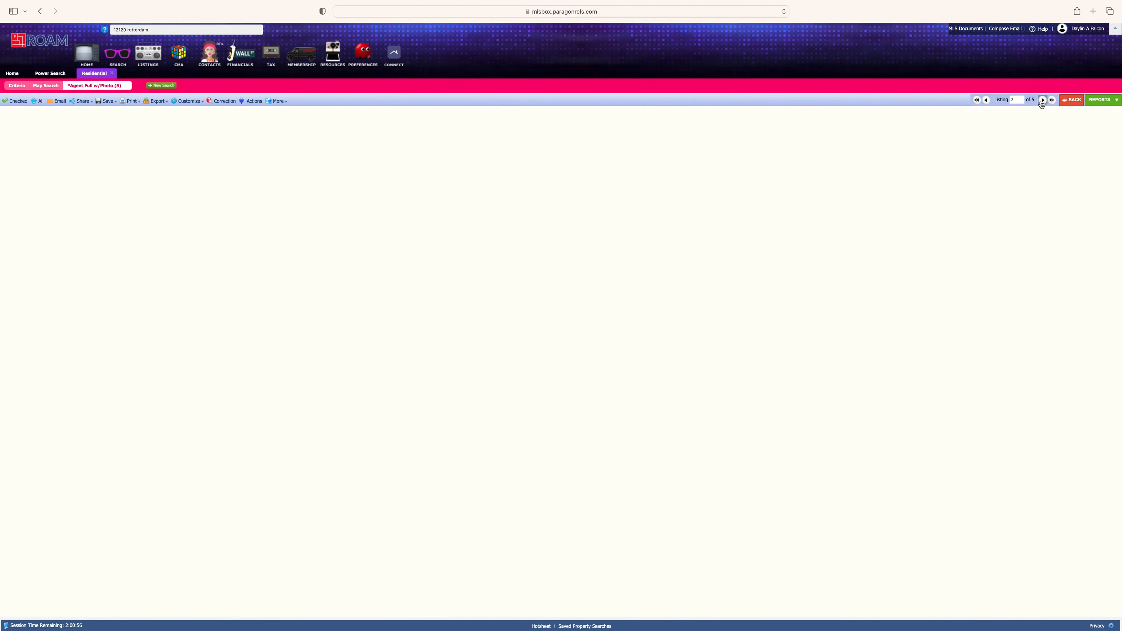
left_click(281, 210)
left_click(281, 210)
left_click(281, 210)
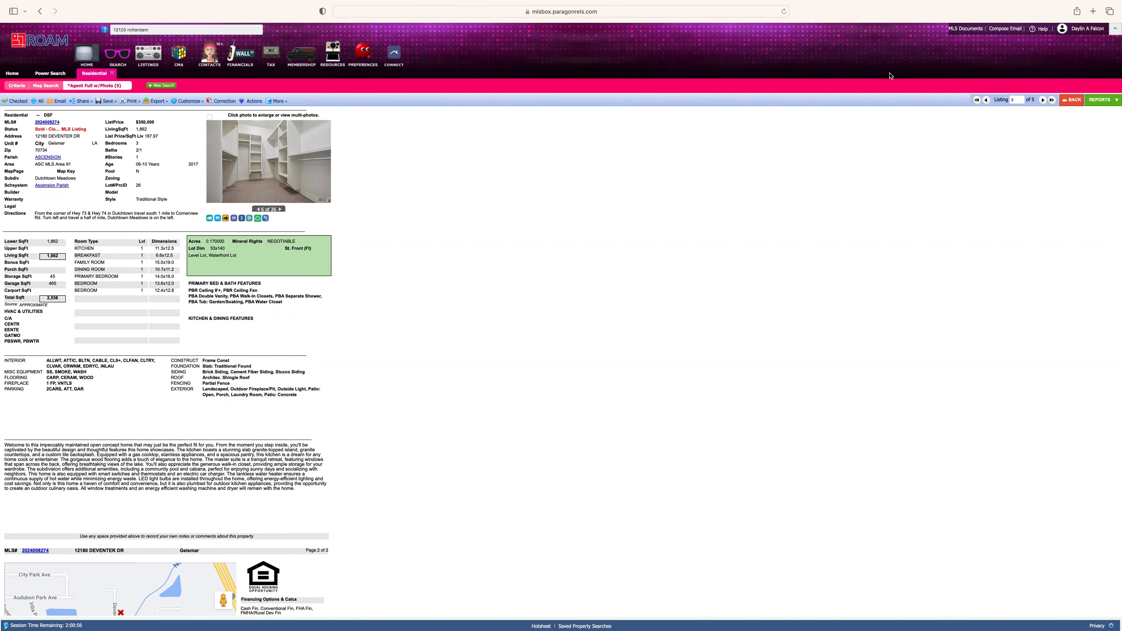
- Browse the fourth comp's photos through kitchen and living room, then advance to listing 5
left_click(1043, 100)
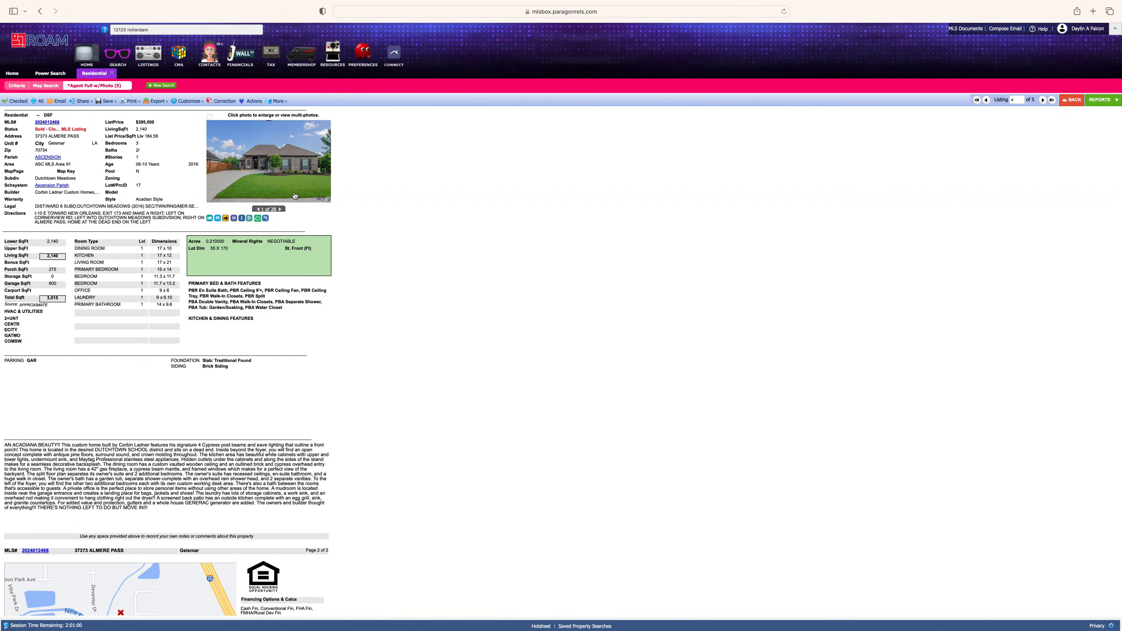
left_click(281, 210)
left_click(281, 210)
left_click(282, 210)
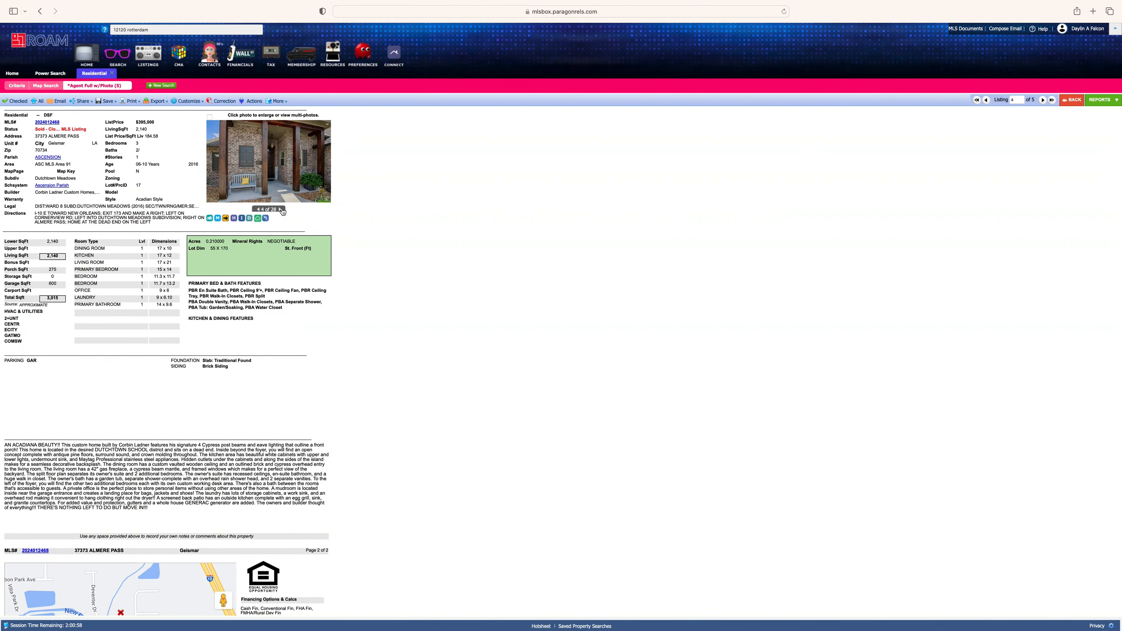
left_click(281, 210)
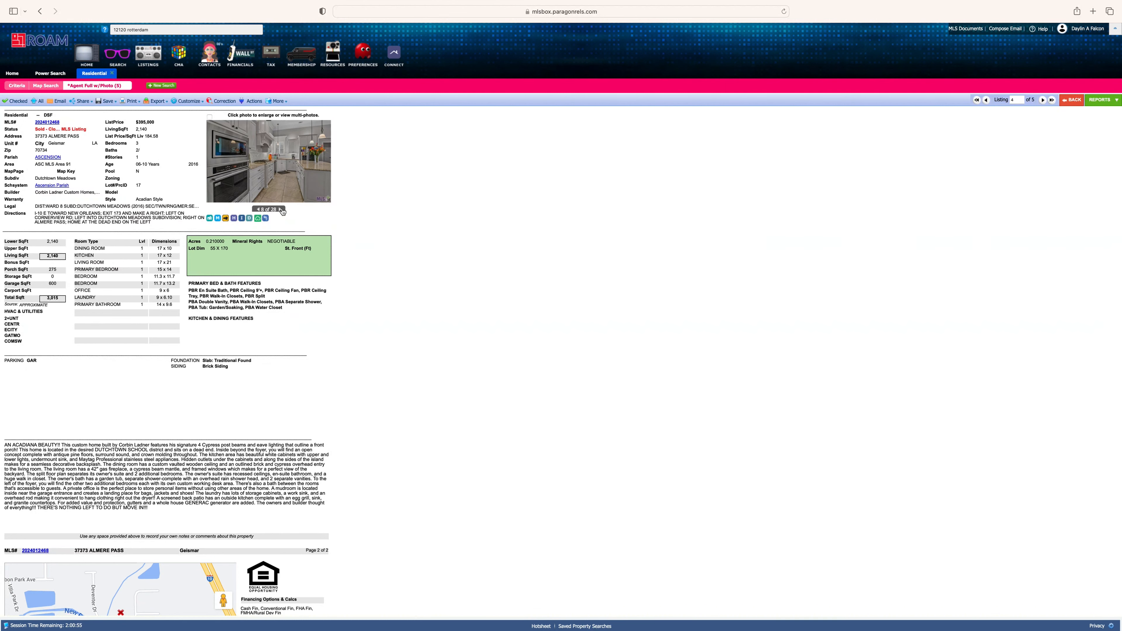
left_click(282, 210)
scroll(281, 336, "down", 2)
scroll(280, 341, "up", 2)
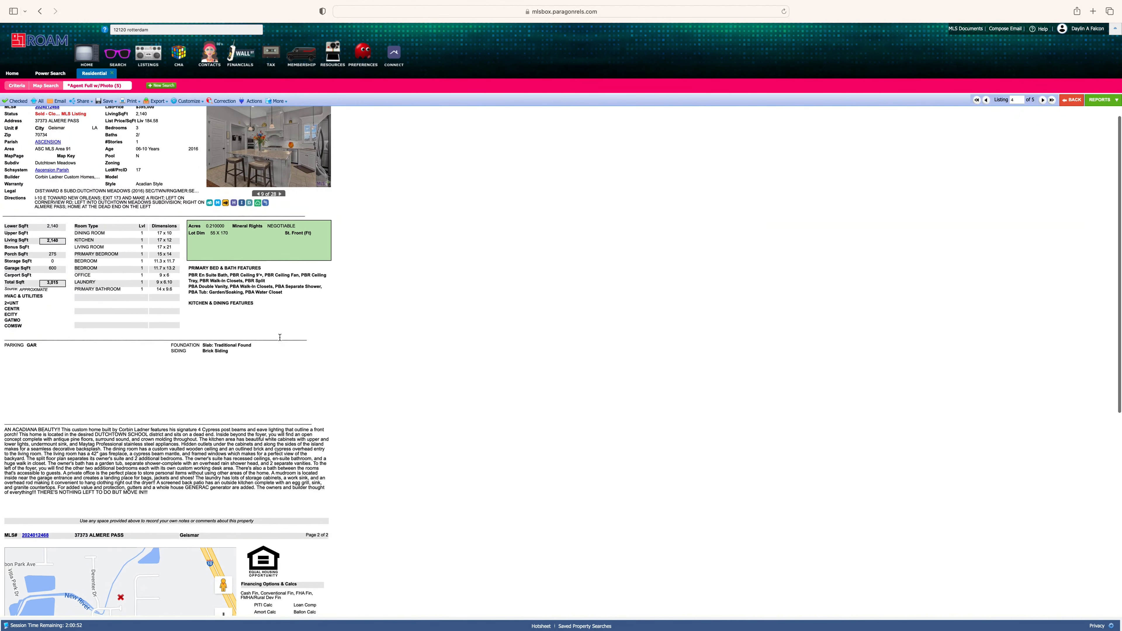
scroll(279, 335, "down", 1)
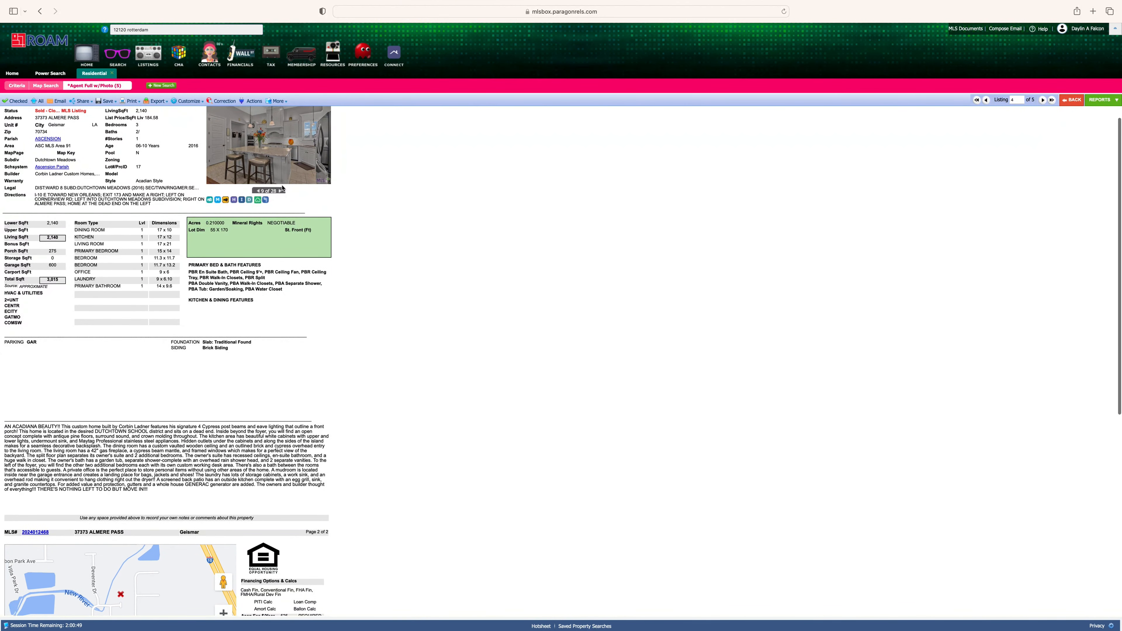
left_click(281, 192)
left_click(281, 192)
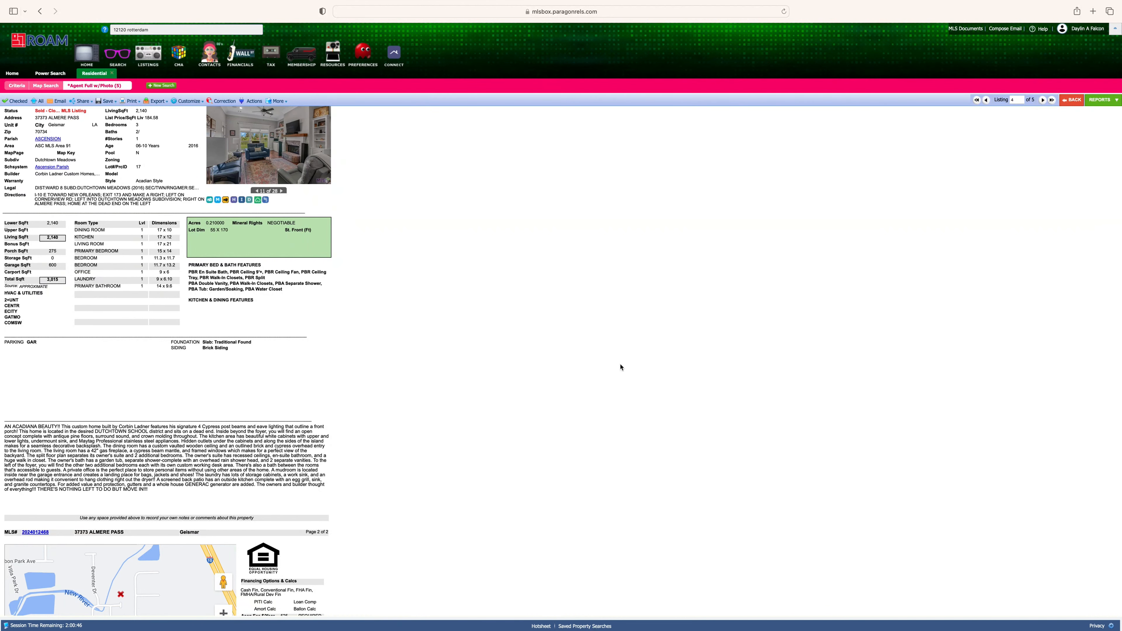
left_click(1042, 101)
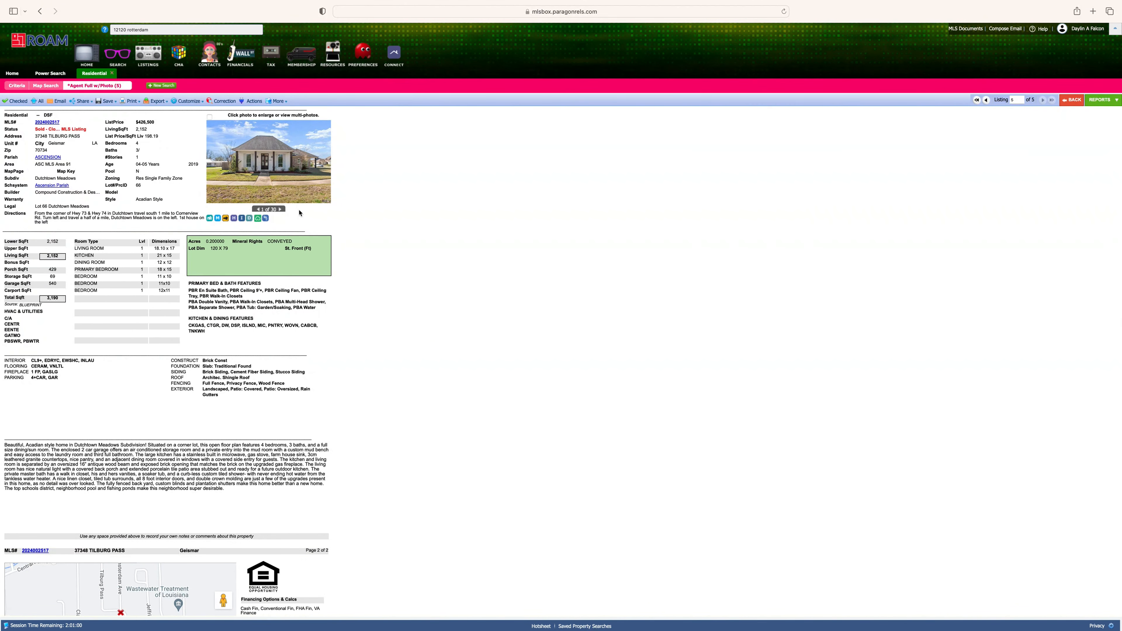
left_click(280, 209)
left_click(280, 210)
left_click(280, 210)
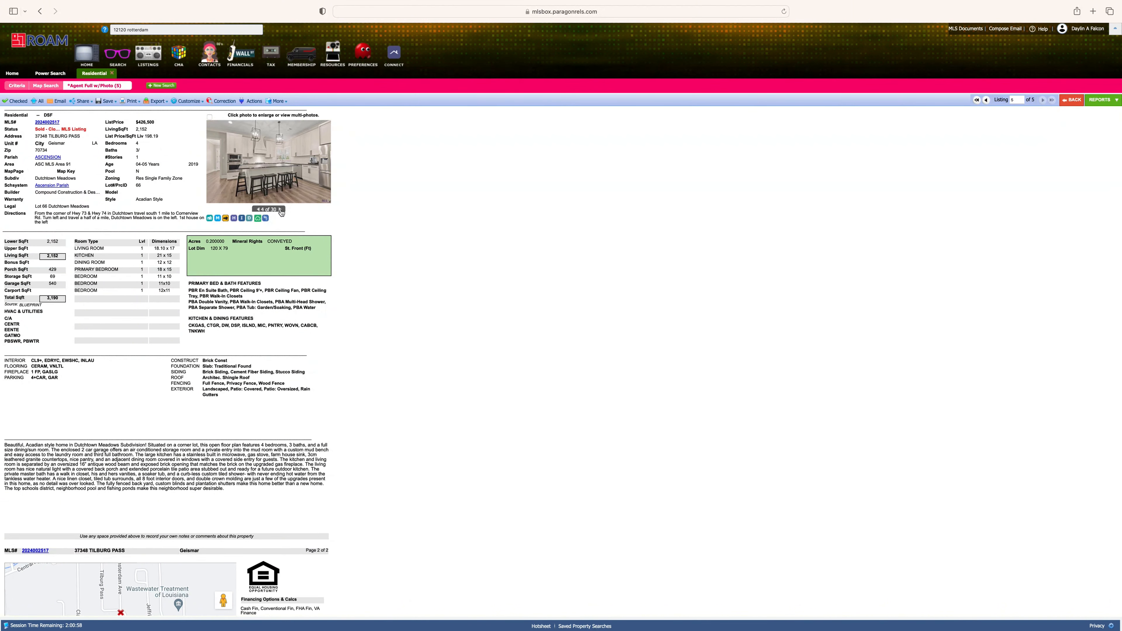
left_click(280, 210)
left_click(280, 210)
left_click(280, 210)
left_click(280, 210)
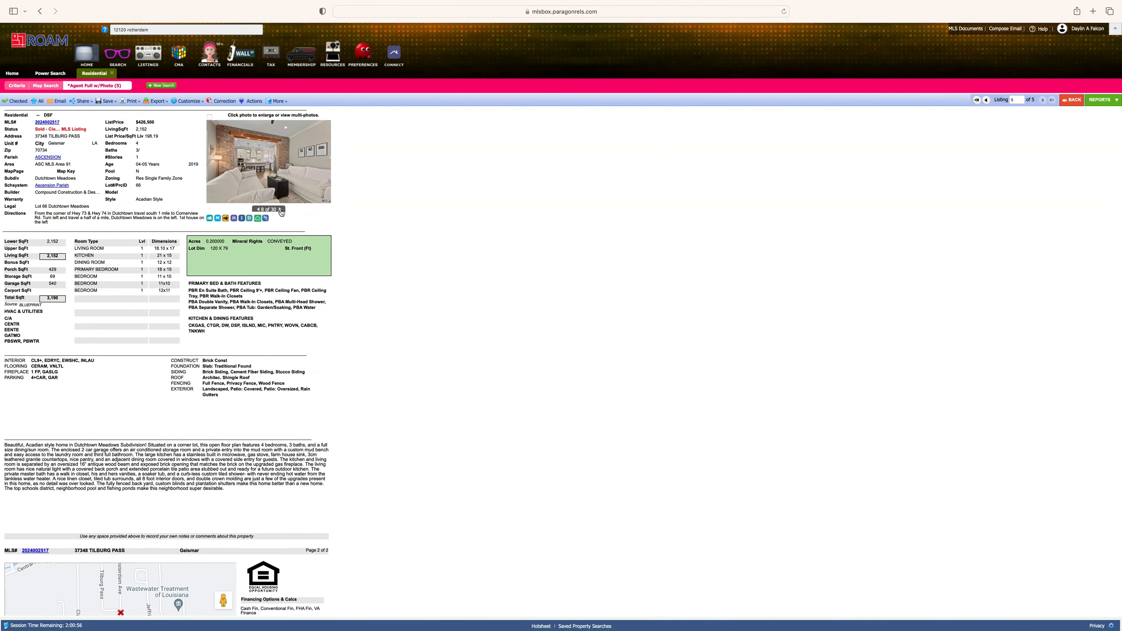
left_click(280, 209)
- View the listing's location on the map near Tilburg Pass and Cornerview Rd, then close it
left_click(218, 219)
scroll(544, 314, "up", 5)
left_click_drag(544, 313, 535, 379)
scroll(535, 365, "down", 2)
scroll(535, 366, "down", 2)
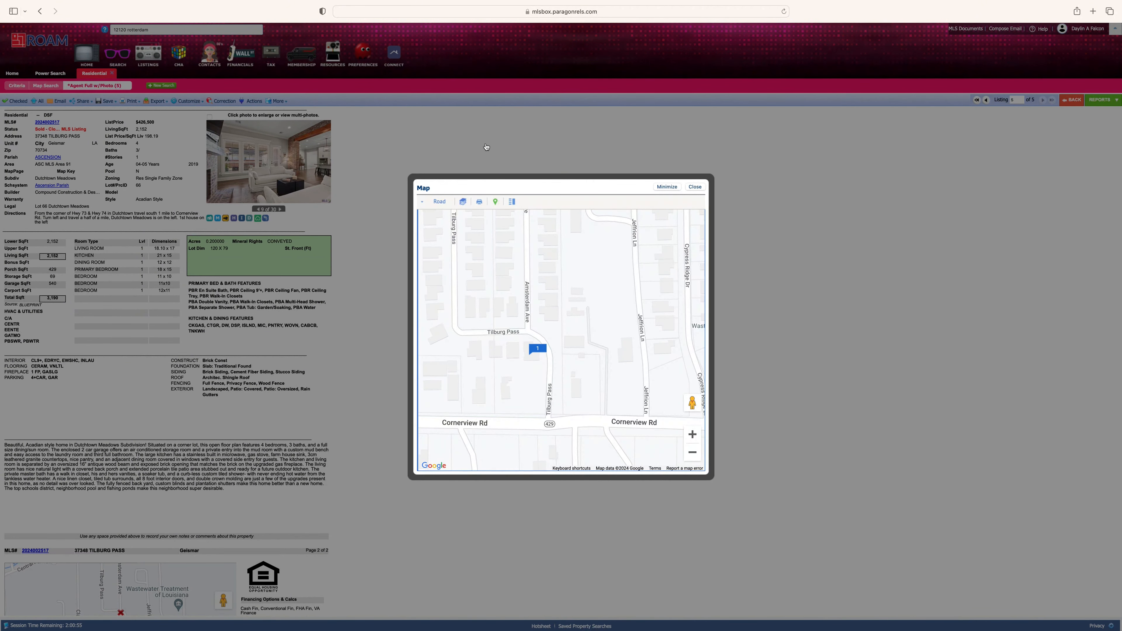
left_click(487, 146)
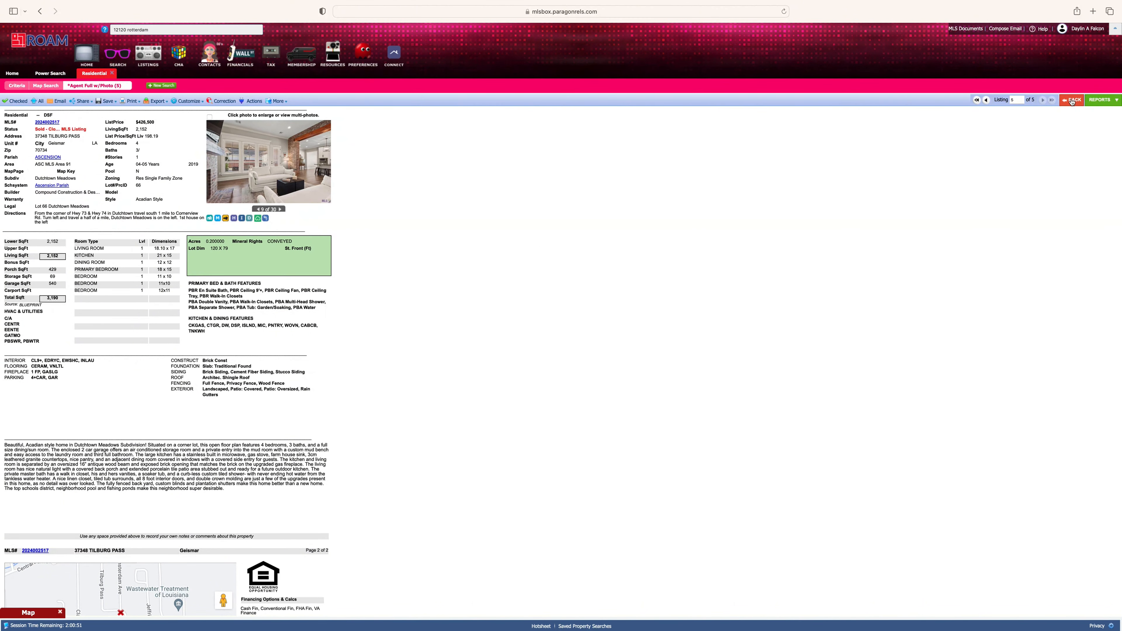
left_click(1071, 102)
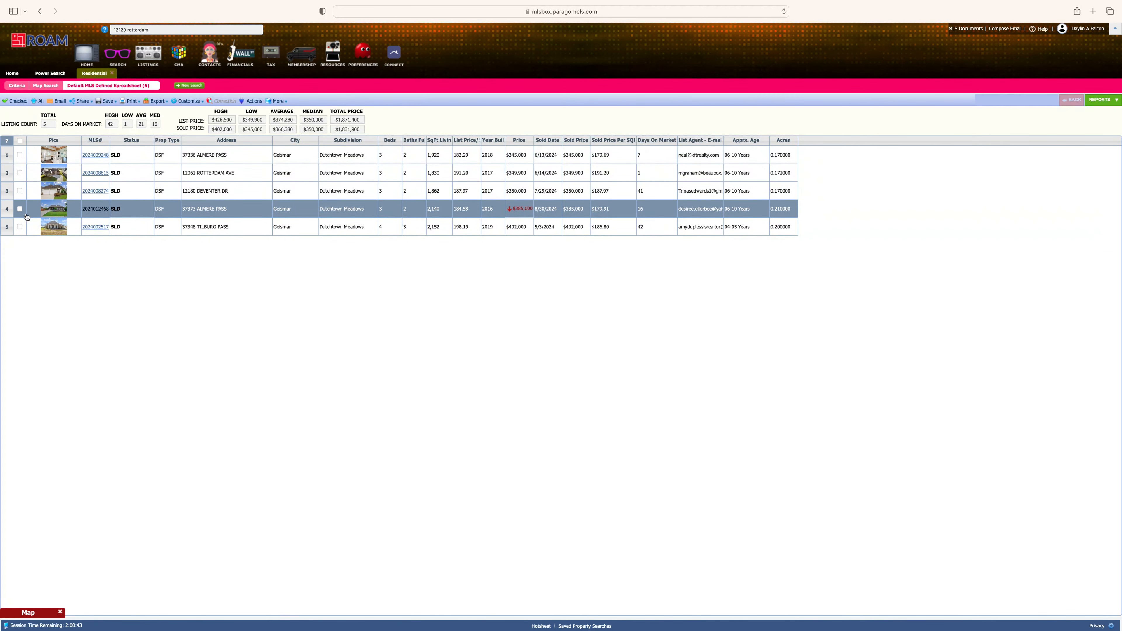
left_click(20, 155)
left_click(20, 172)
left_click(20, 190)
left_click(21, 209)
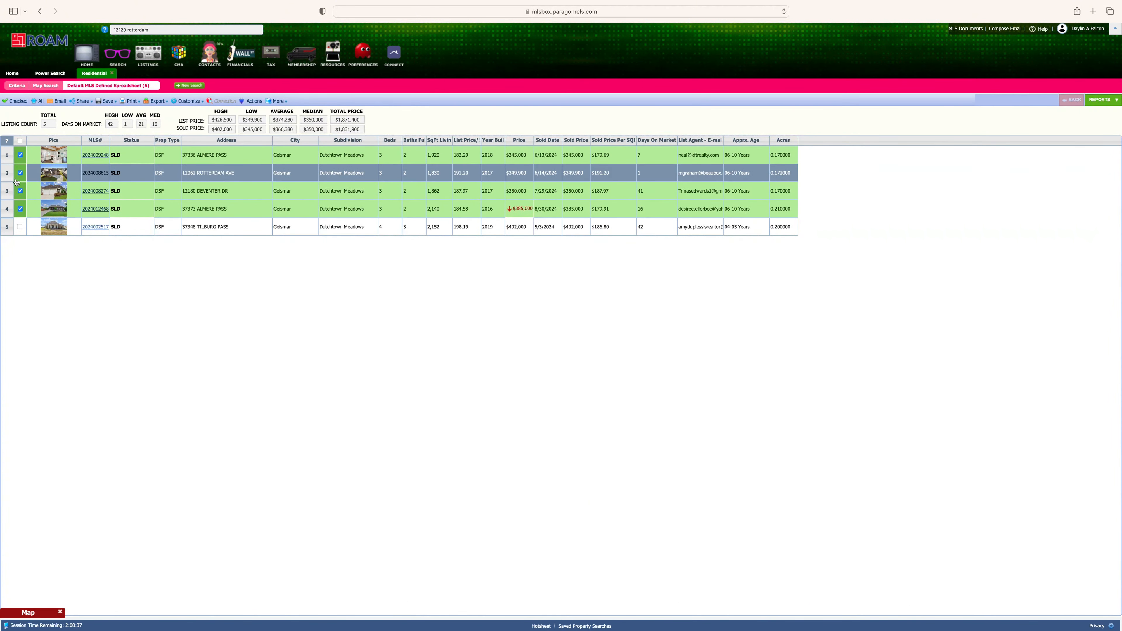
left_click(20, 141)
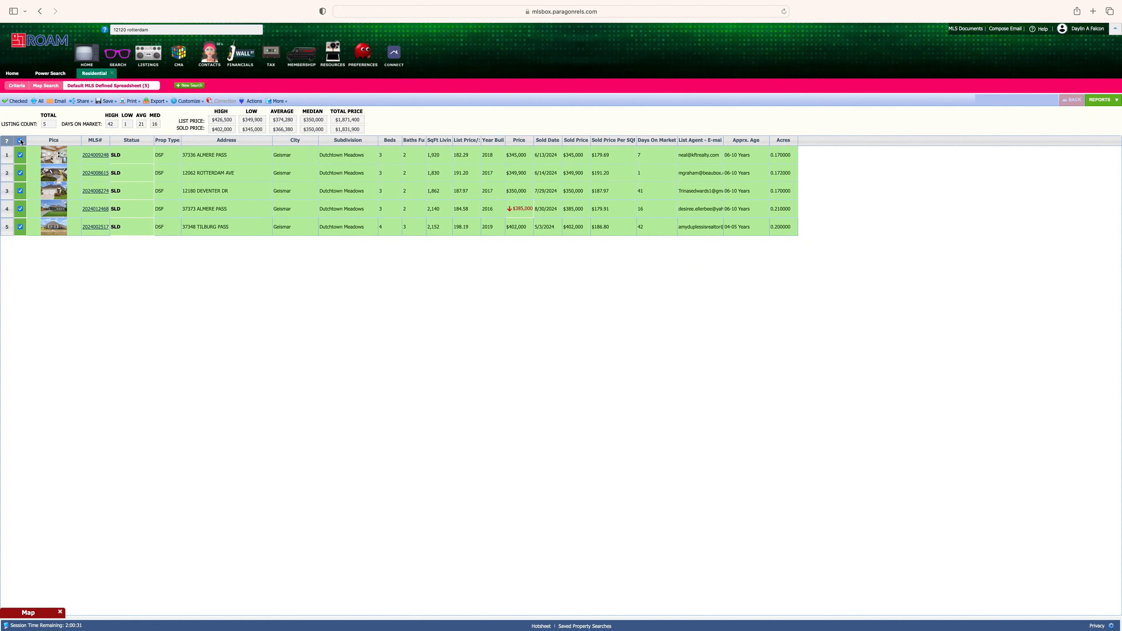
left_click(21, 227)
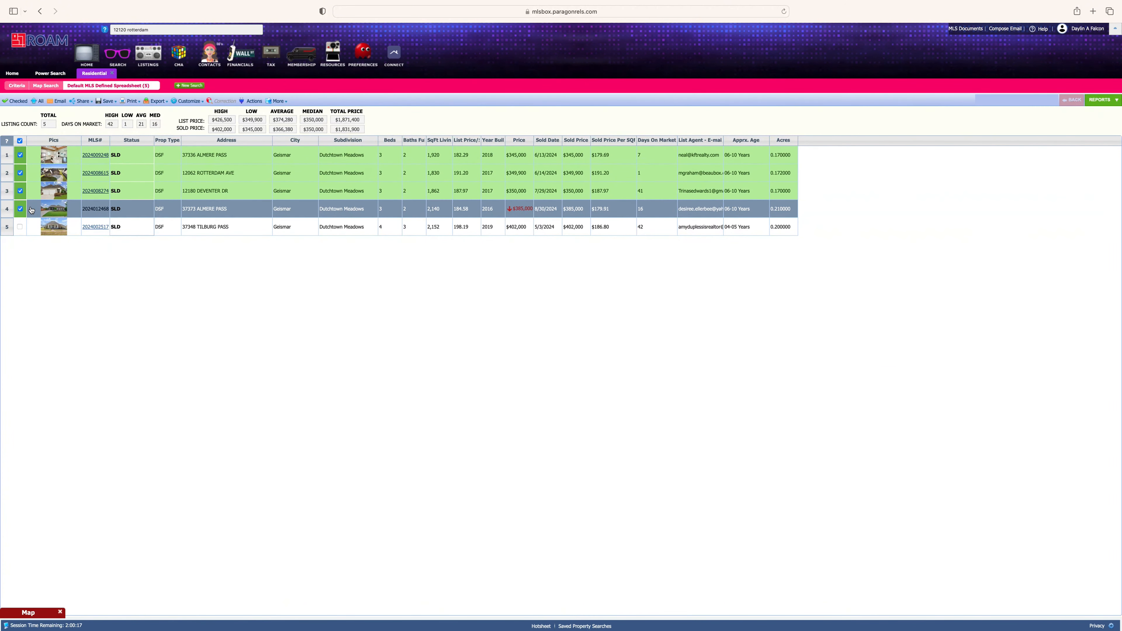
left_click(20, 209)
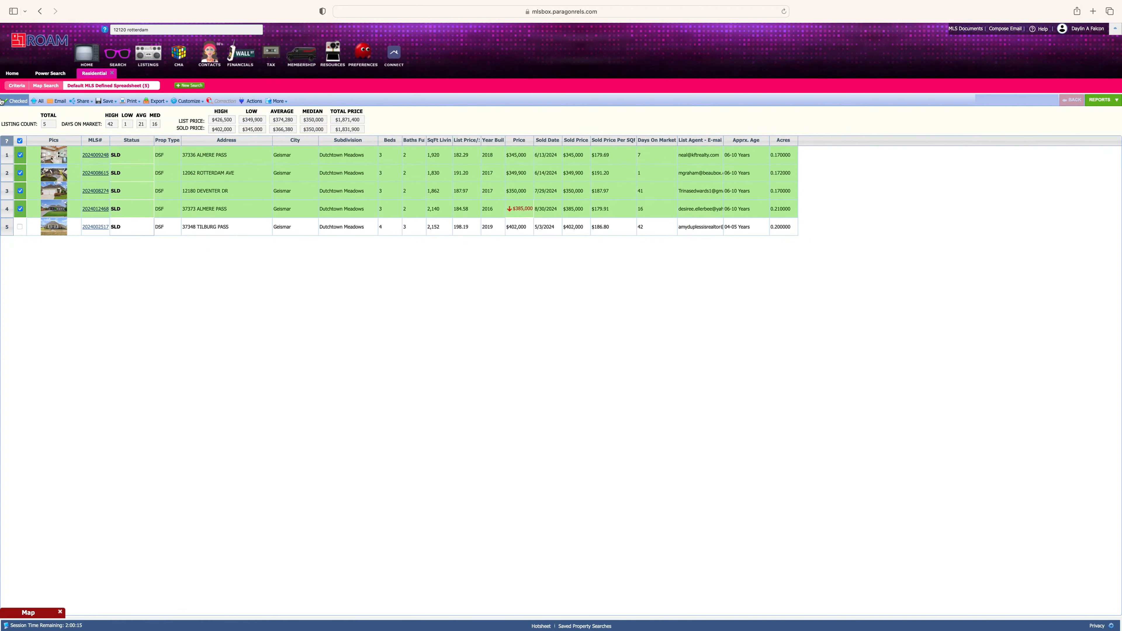
left_click(24, 103)
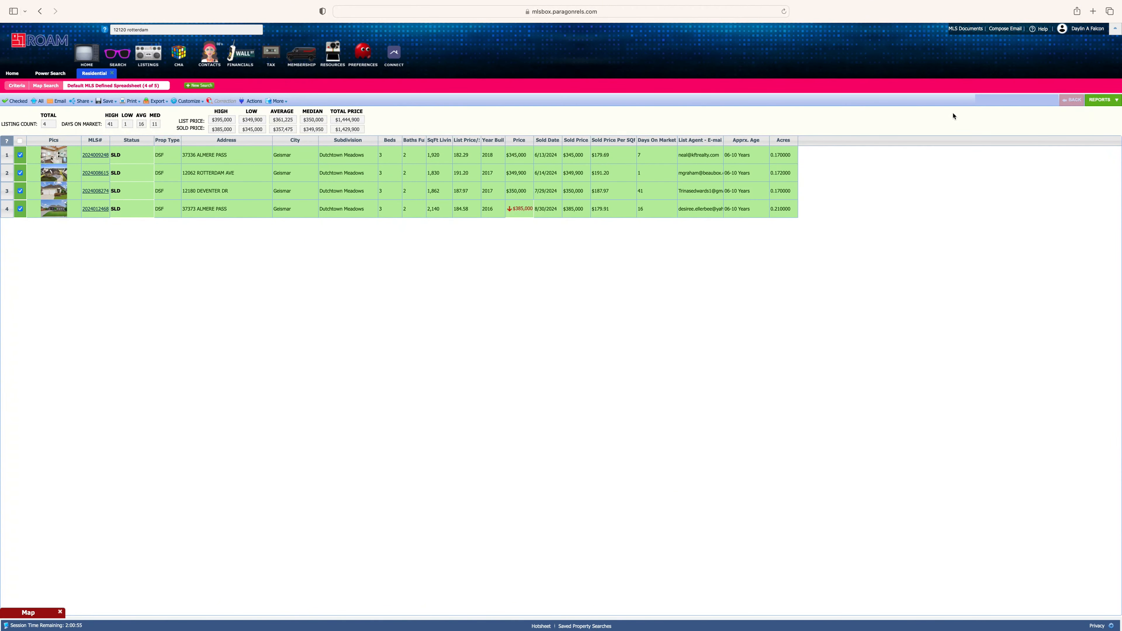
left_click(1097, 103)
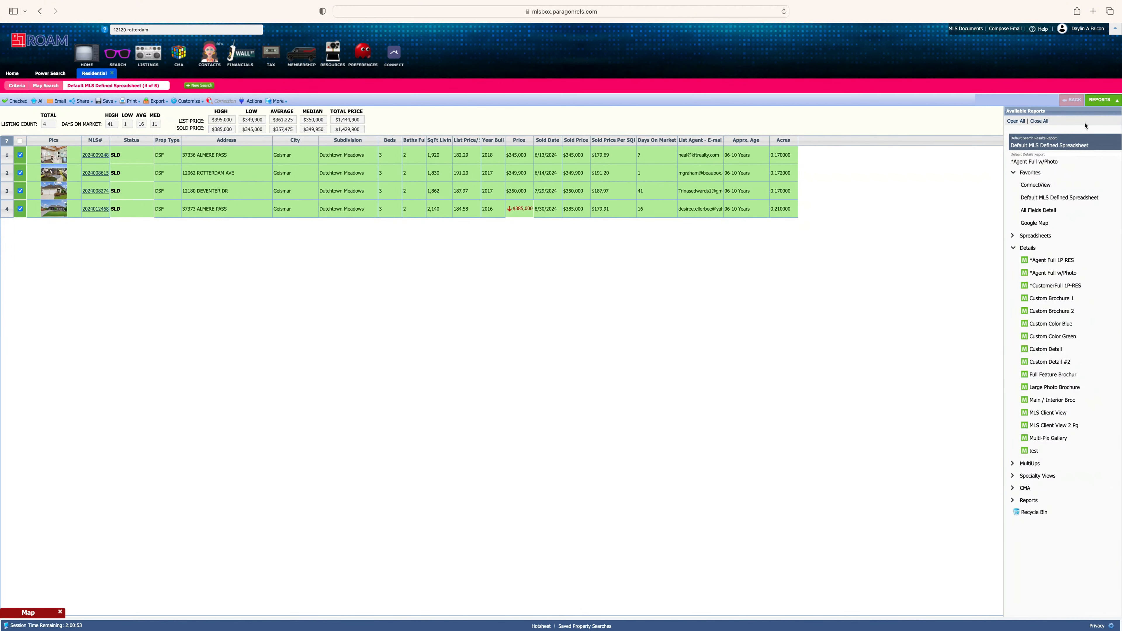
- Generate the CMA Summary report from the CMA report group for the four comps
left_click(1014, 488)
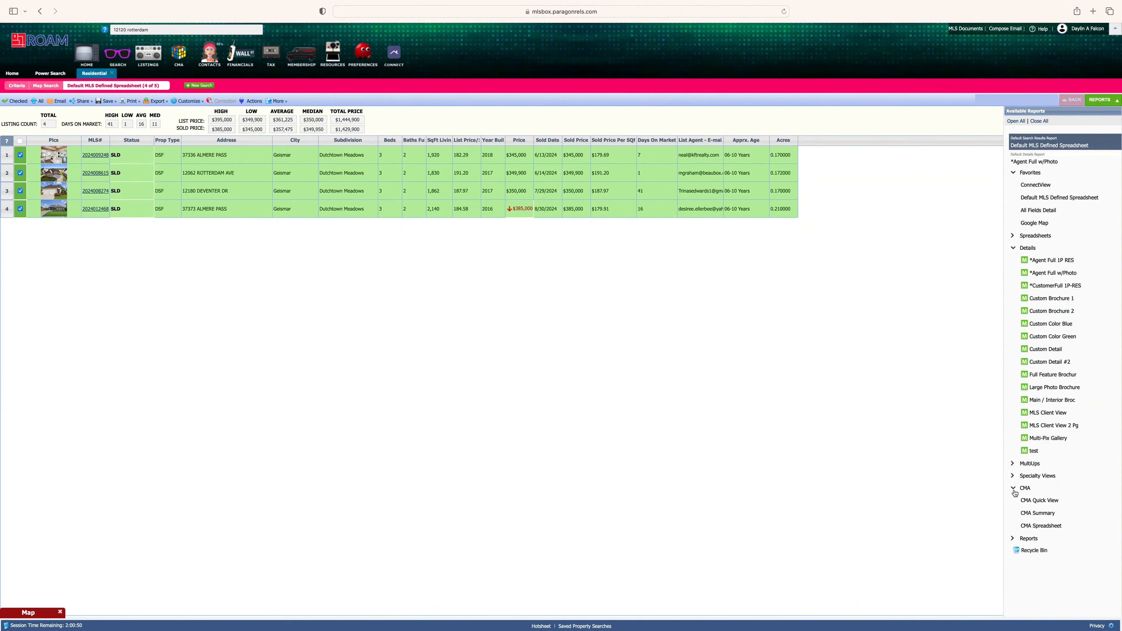
left_click(1012, 249)
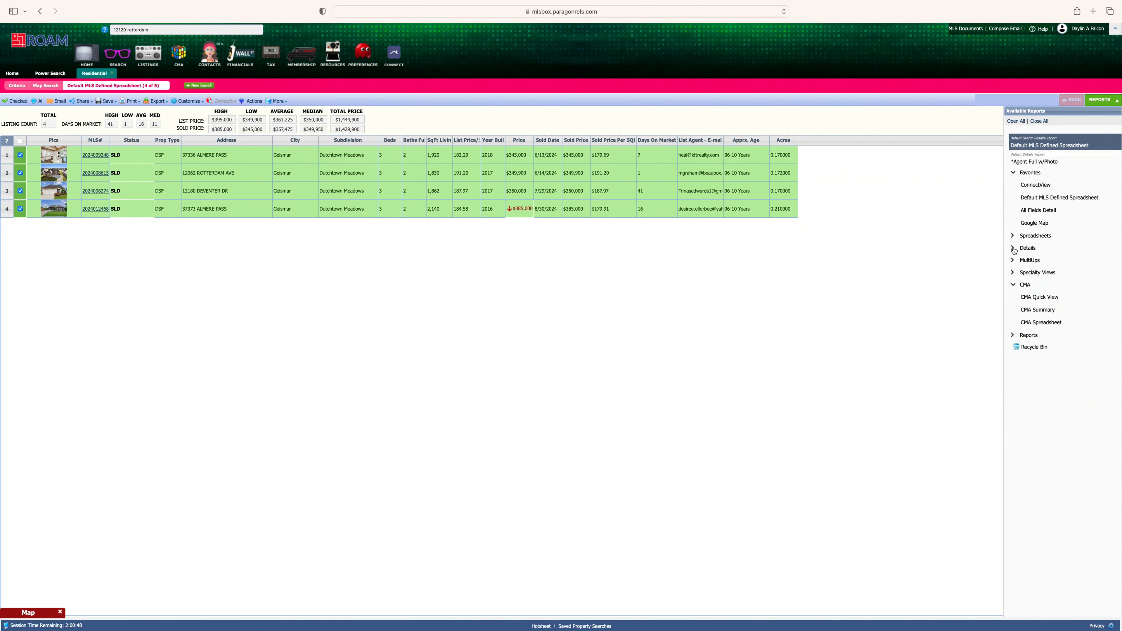
left_click(1014, 287)
left_click(1014, 287)
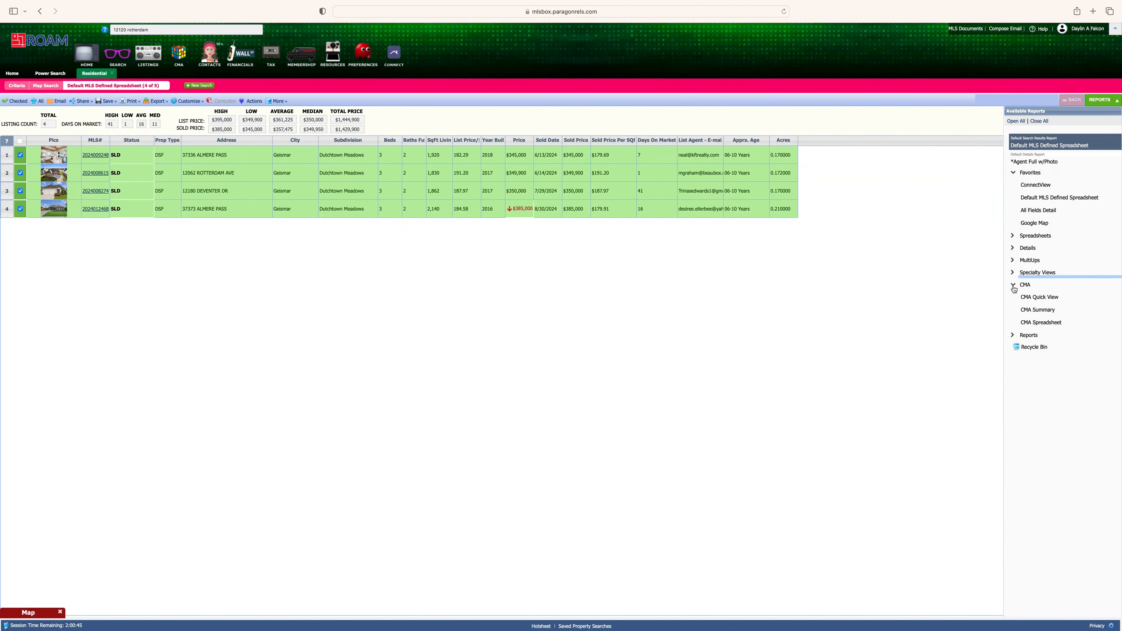
left_click(1036, 310)
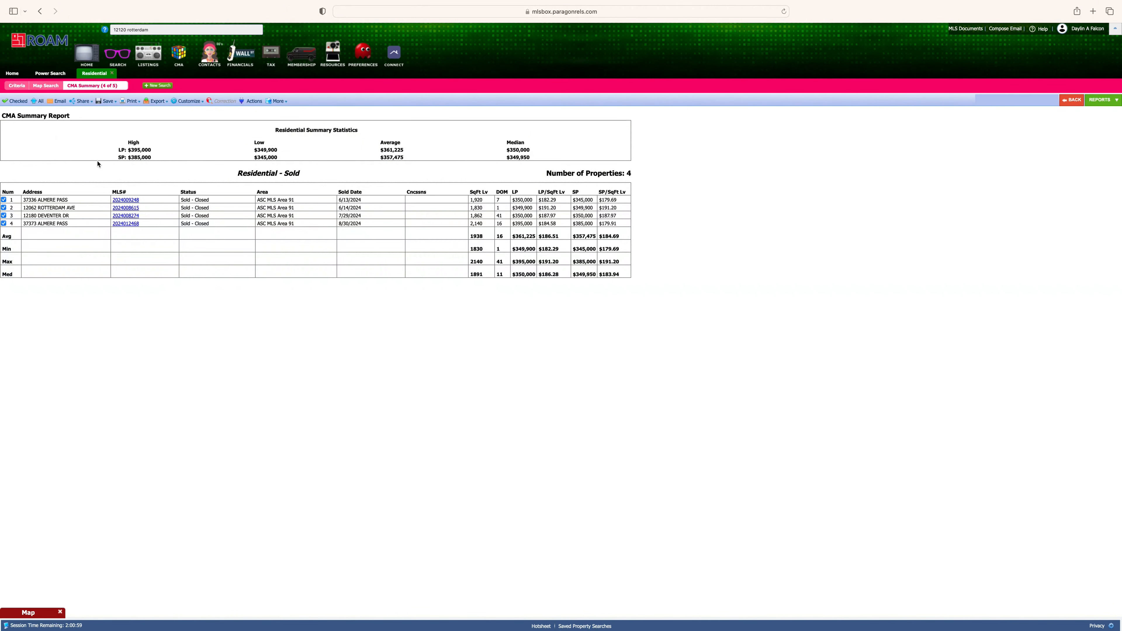
left_click_drag(28, 194, 626, 225)
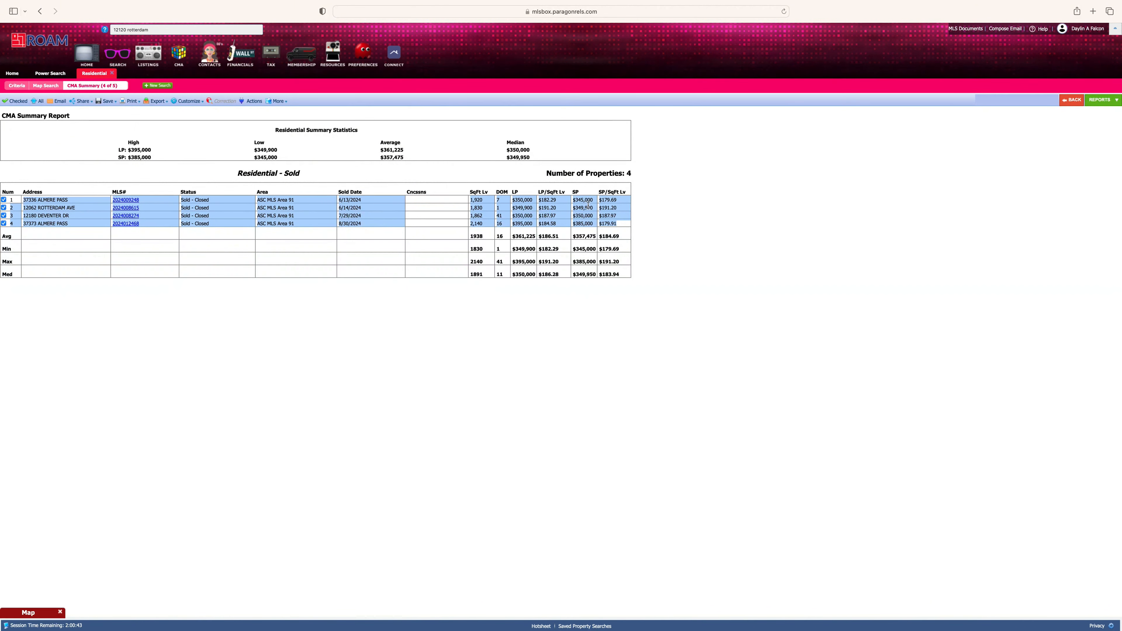
left_click(615, 238)
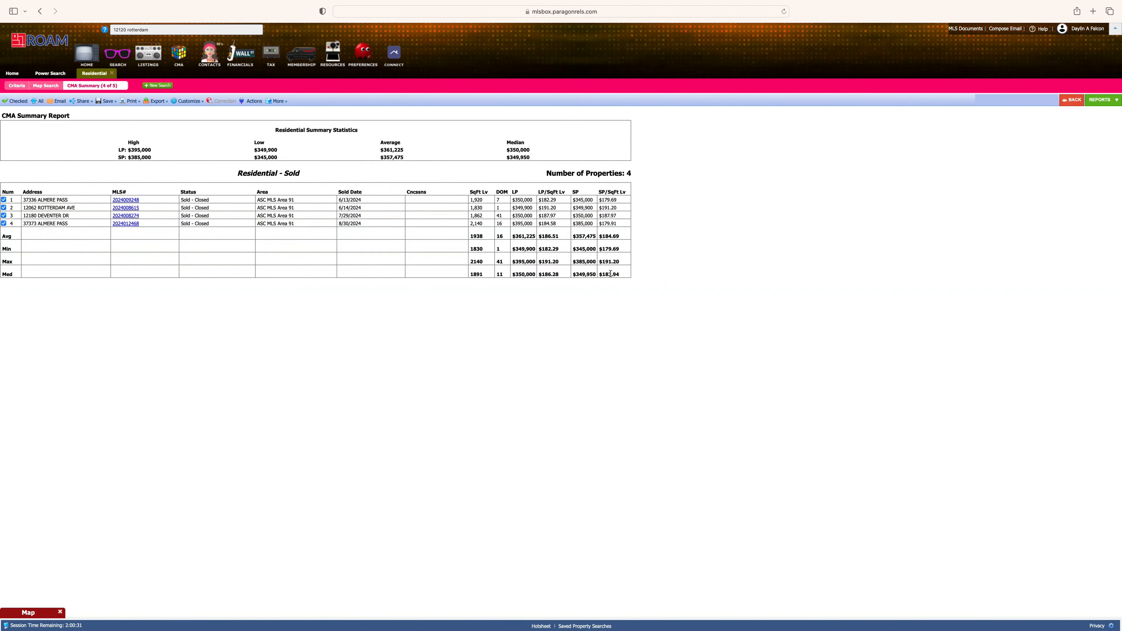
left_click_drag(620, 236, 601, 235)
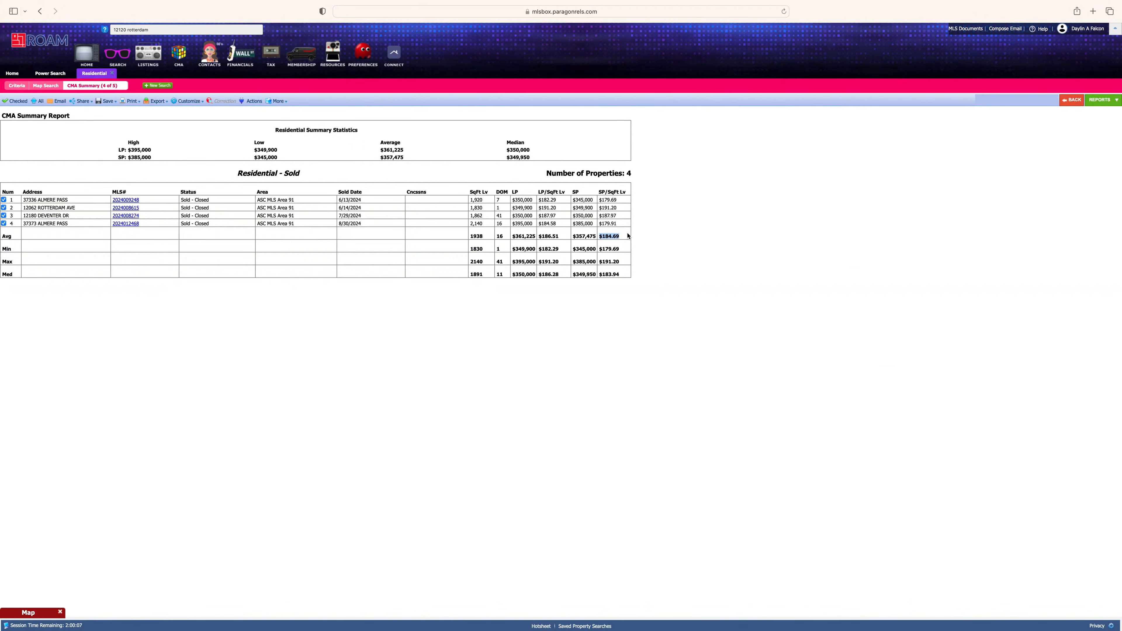
left_click_drag(626, 235, 443, 231)
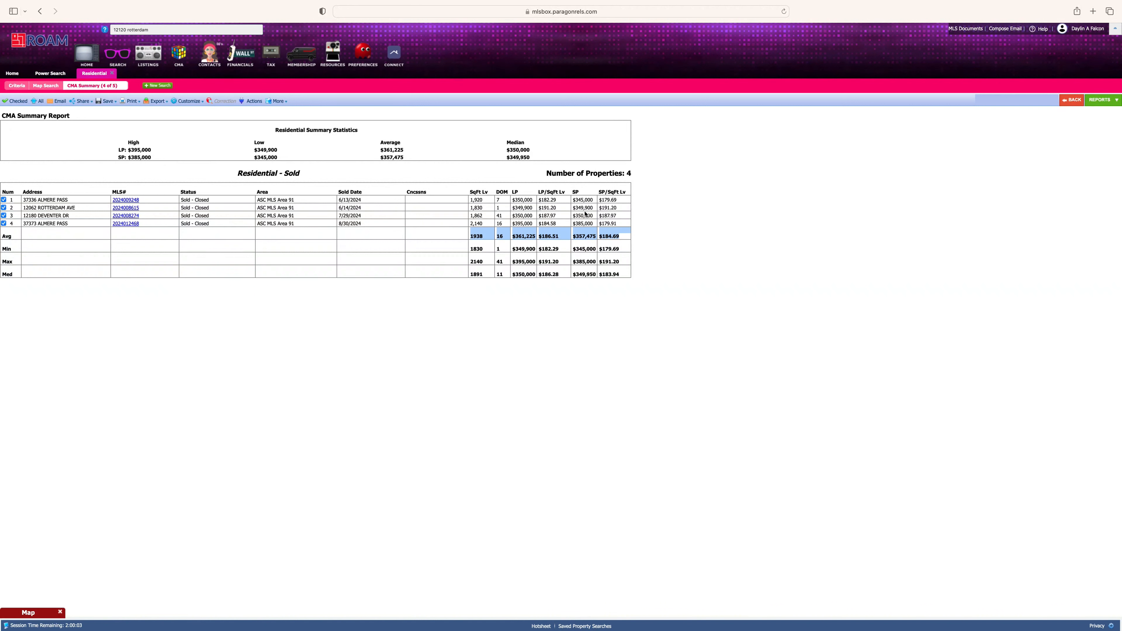
left_click(648, 238)
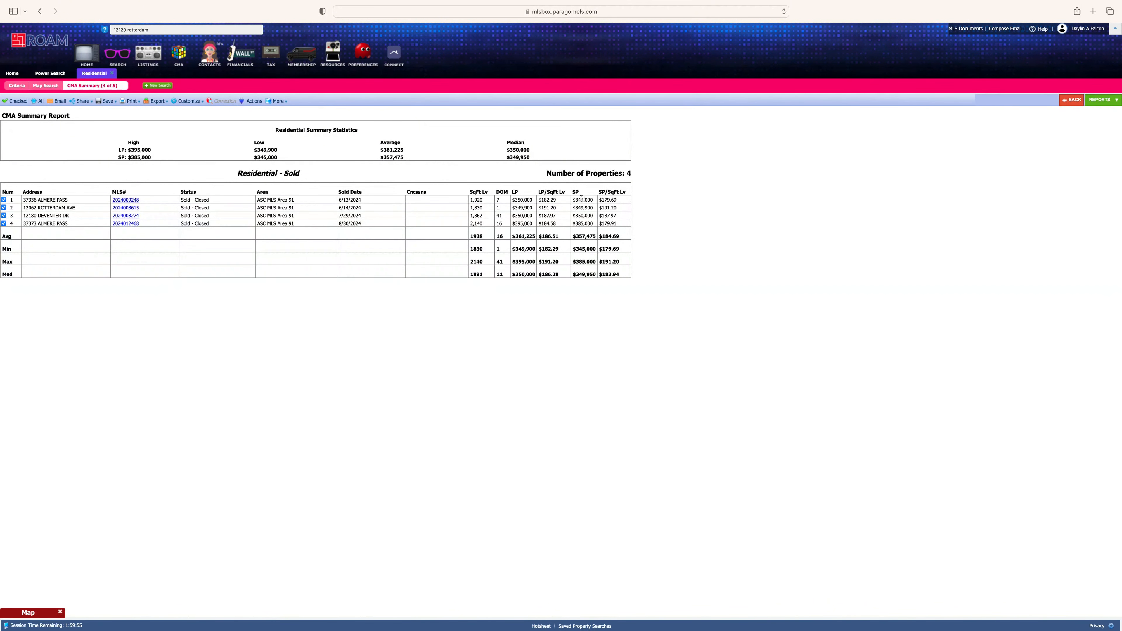
mouse_move(575, 200)
left_mouse_down()
mouse_move(593, 221)
mouse_move(575, 199)
left_mouse_up()
left_click(594, 225)
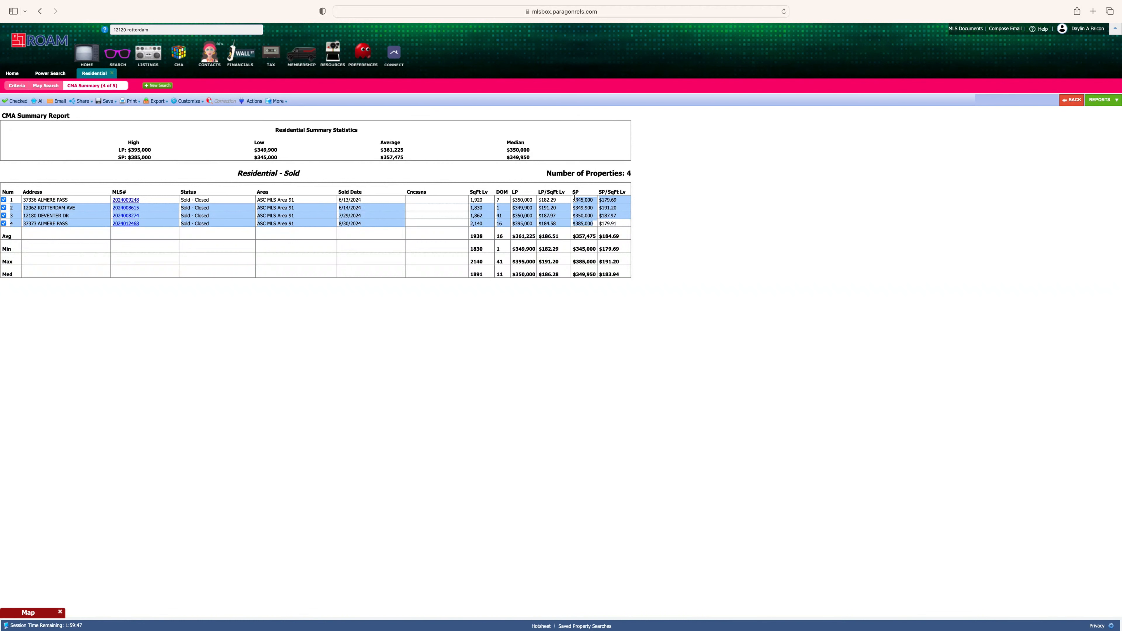
left_click(733, 224)
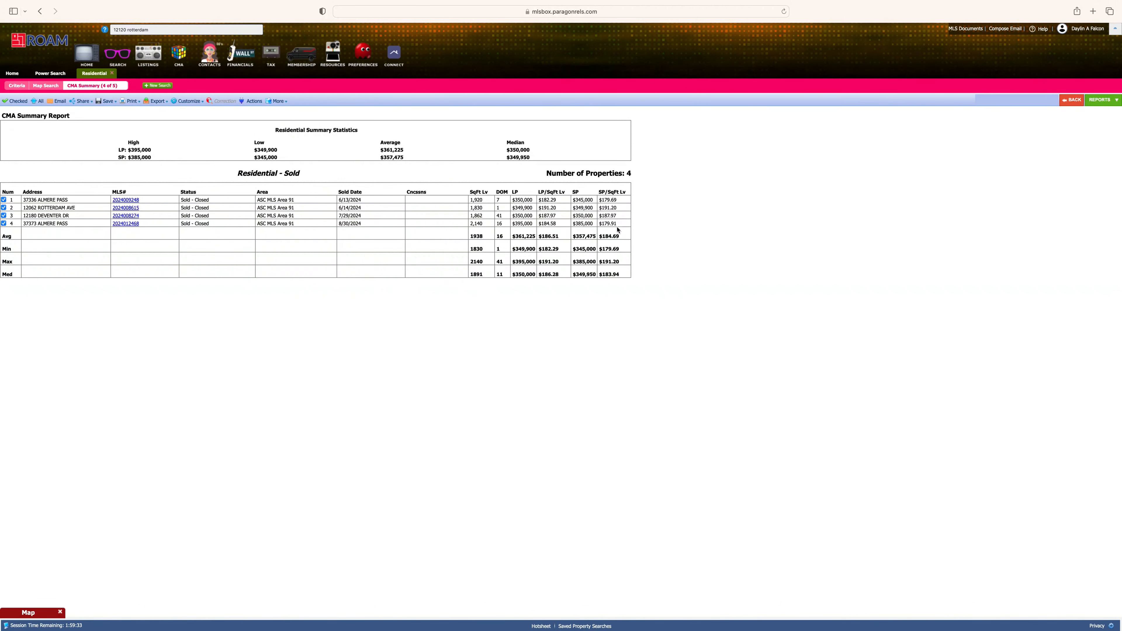
left_click_drag(620, 237, 550, 184)
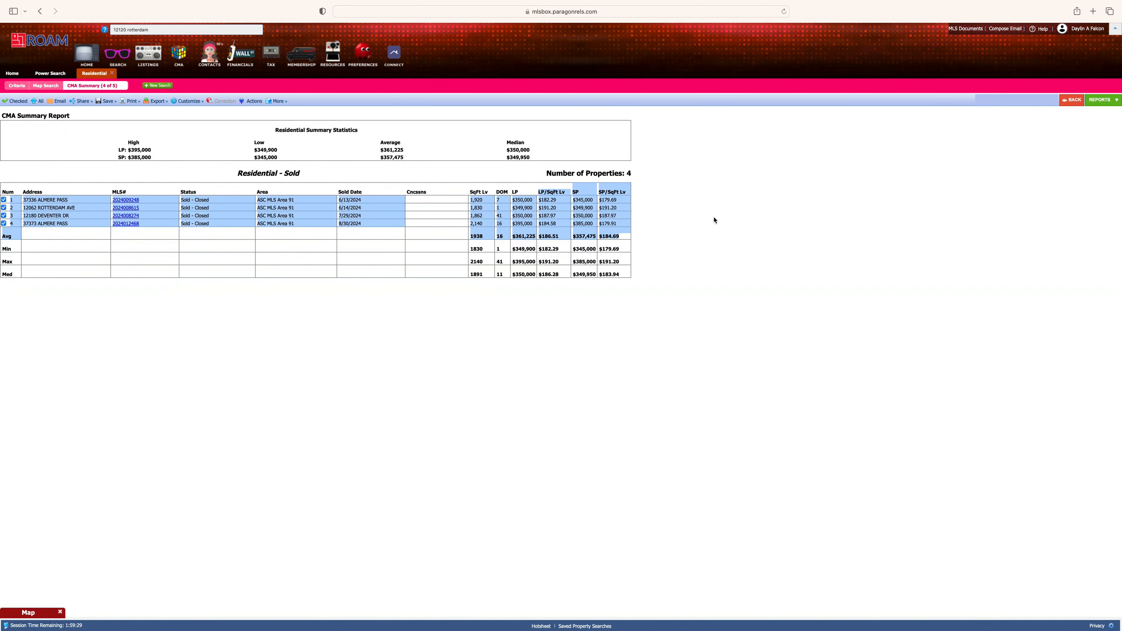
left_click(671, 227)
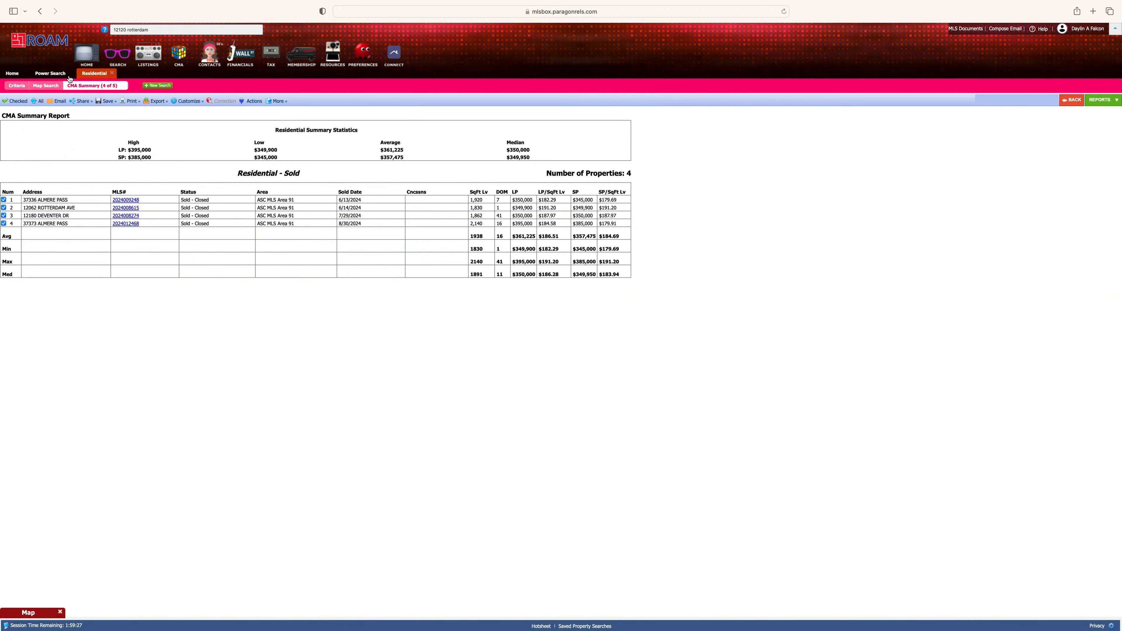
left_click(46, 87)
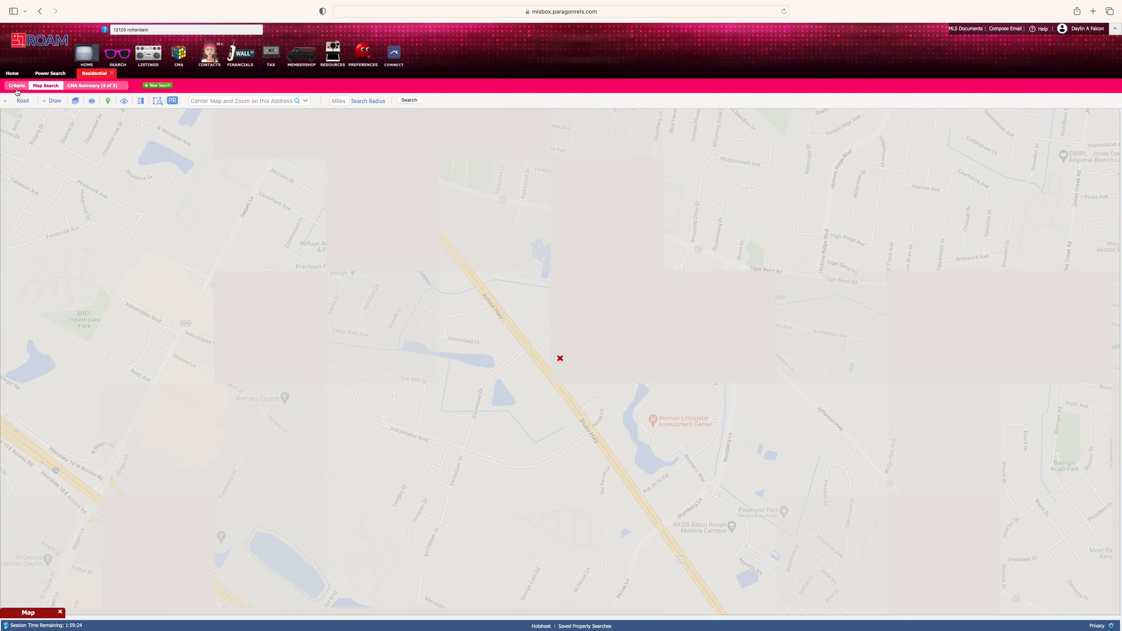
- Remove the DtchtwnMea subdivision filter and view the 2,747 sold matches on the map
left_click(17, 90)
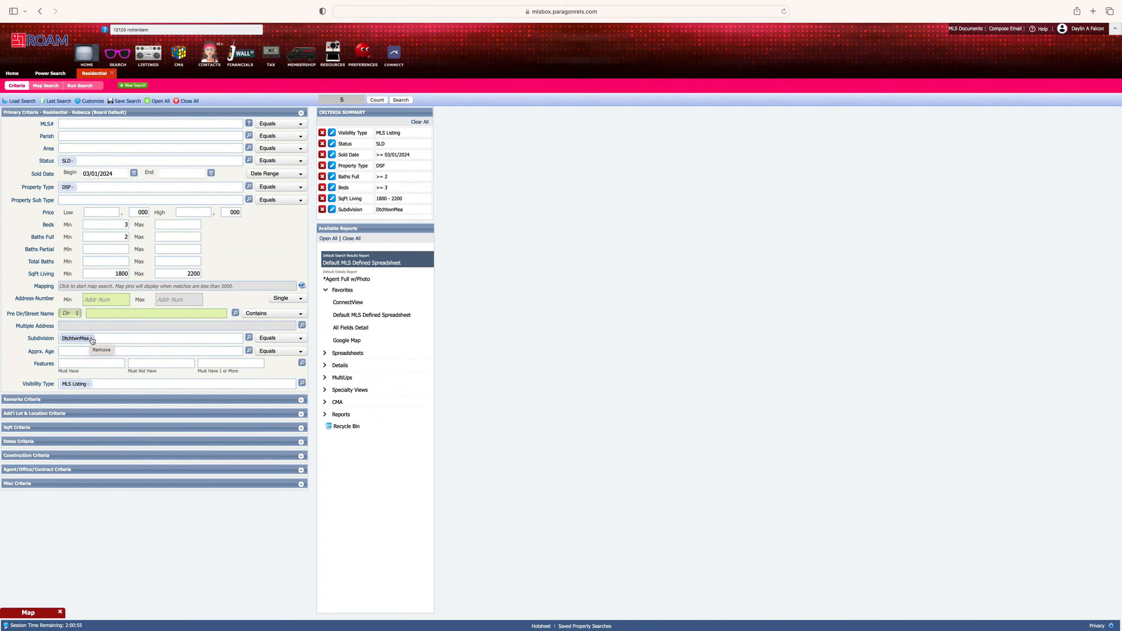
left_click(92, 339)
left_click(302, 287)
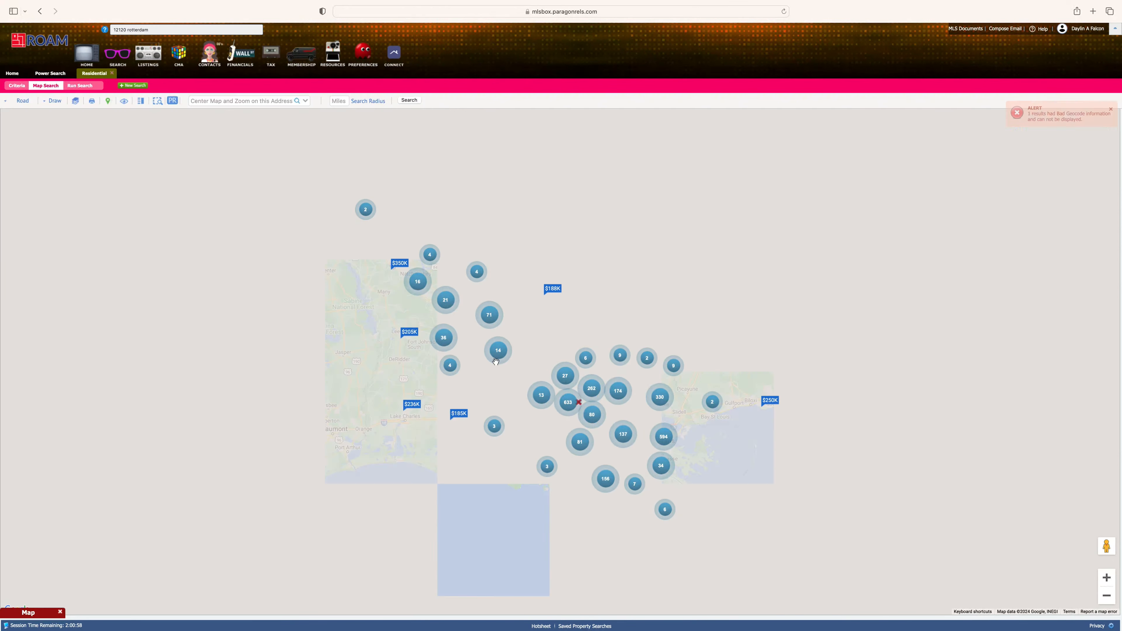
- Zoom into Sherwood Forest and trace a rubberband polygon south from Florida Blvd to Goodwood Blvd
scroll(565, 405, "up", 2)
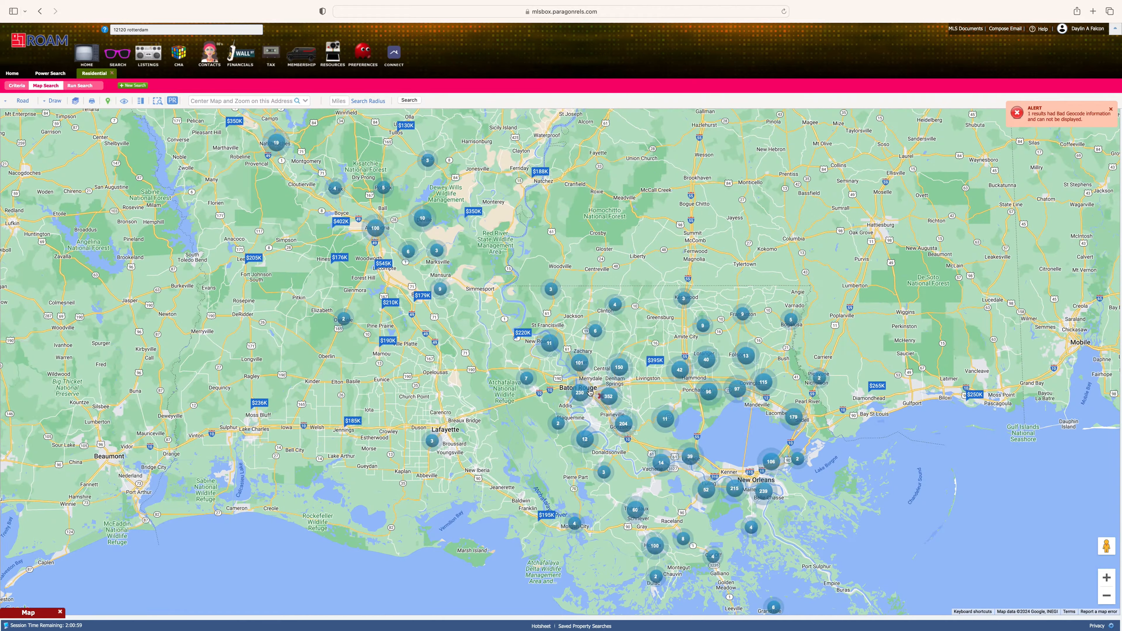
scroll(591, 392, "up", 3)
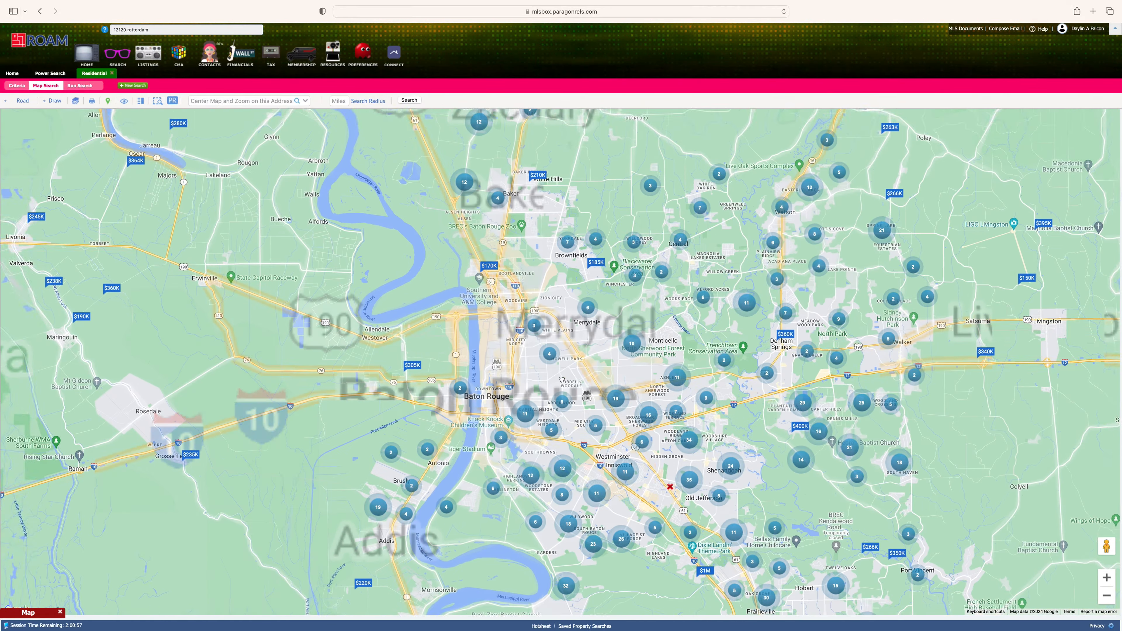
scroll(649, 455, "up", 3)
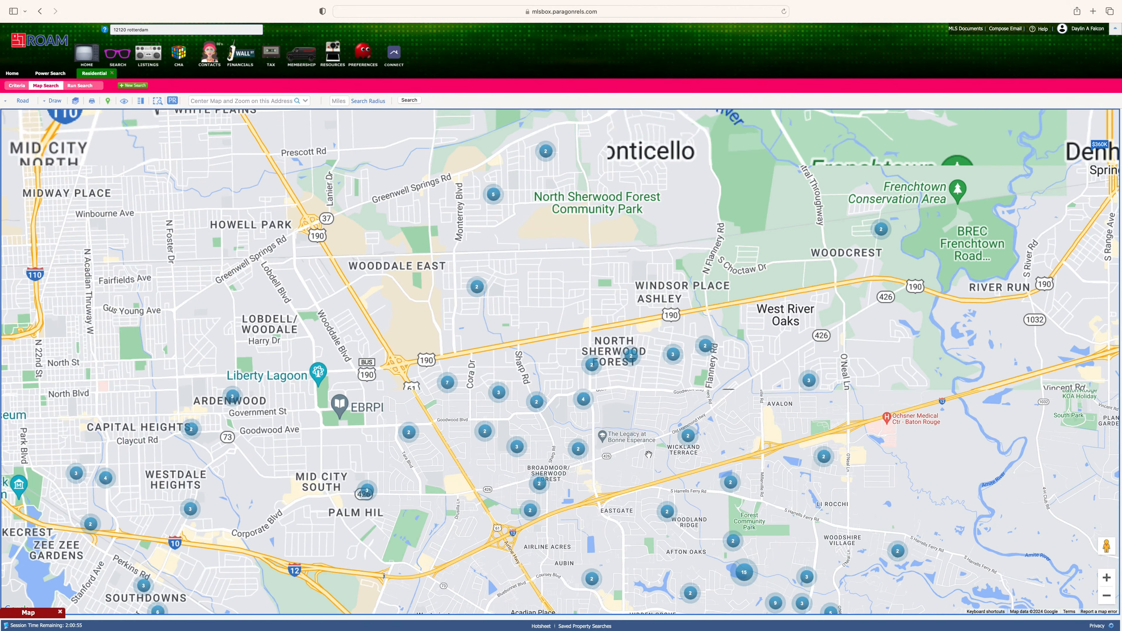
left_click(55, 100)
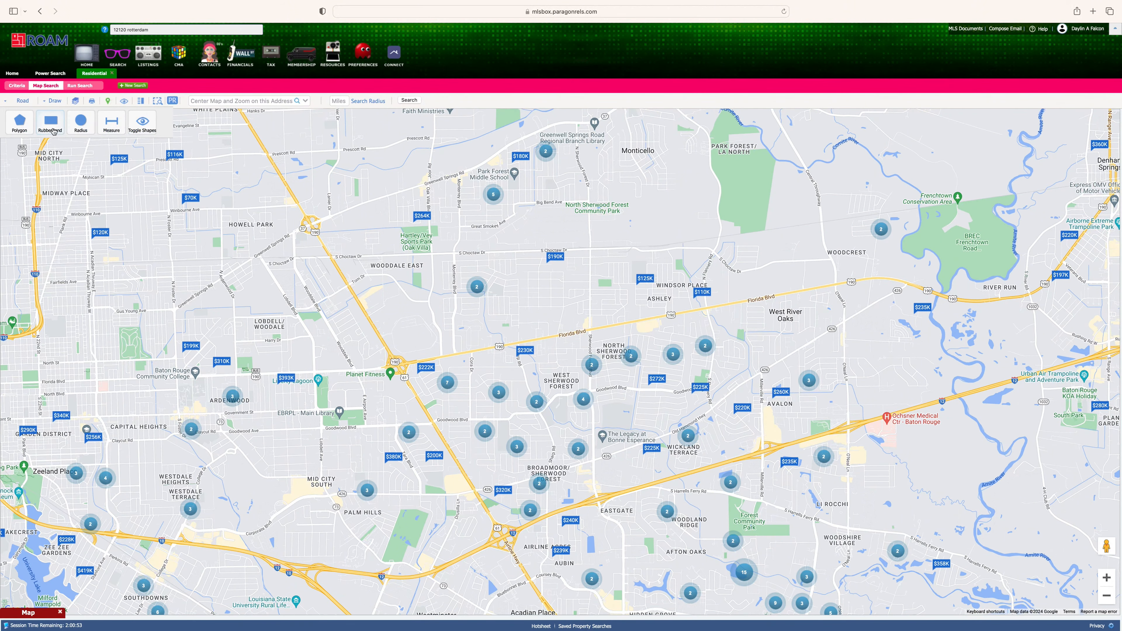
left_click(51, 124)
scroll(513, 351, "up", 1)
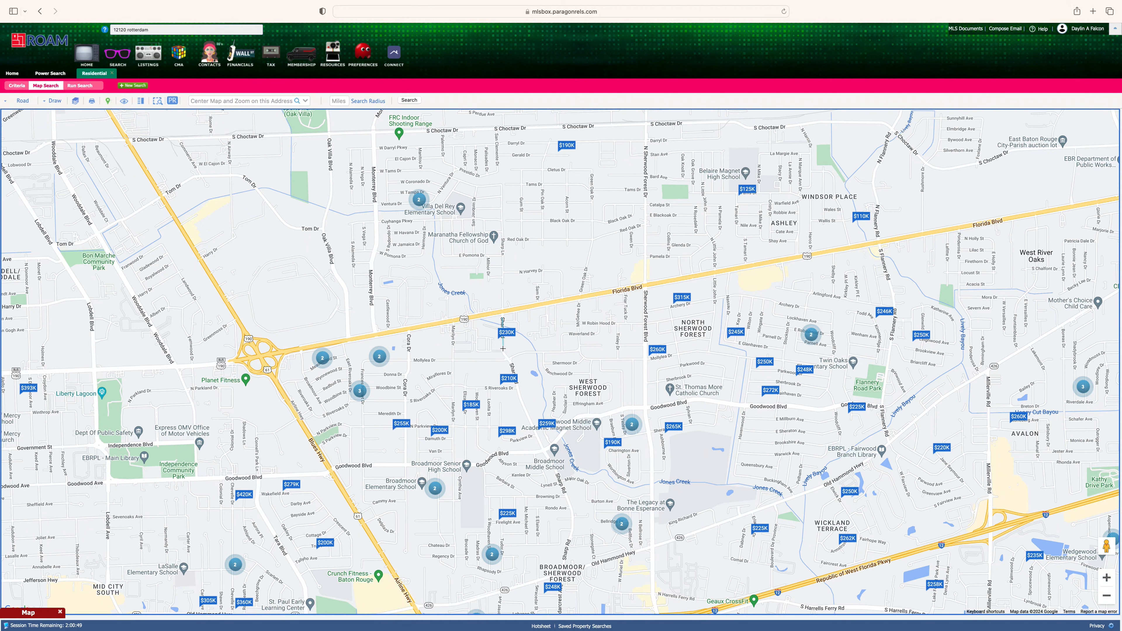
left_click(503, 348)
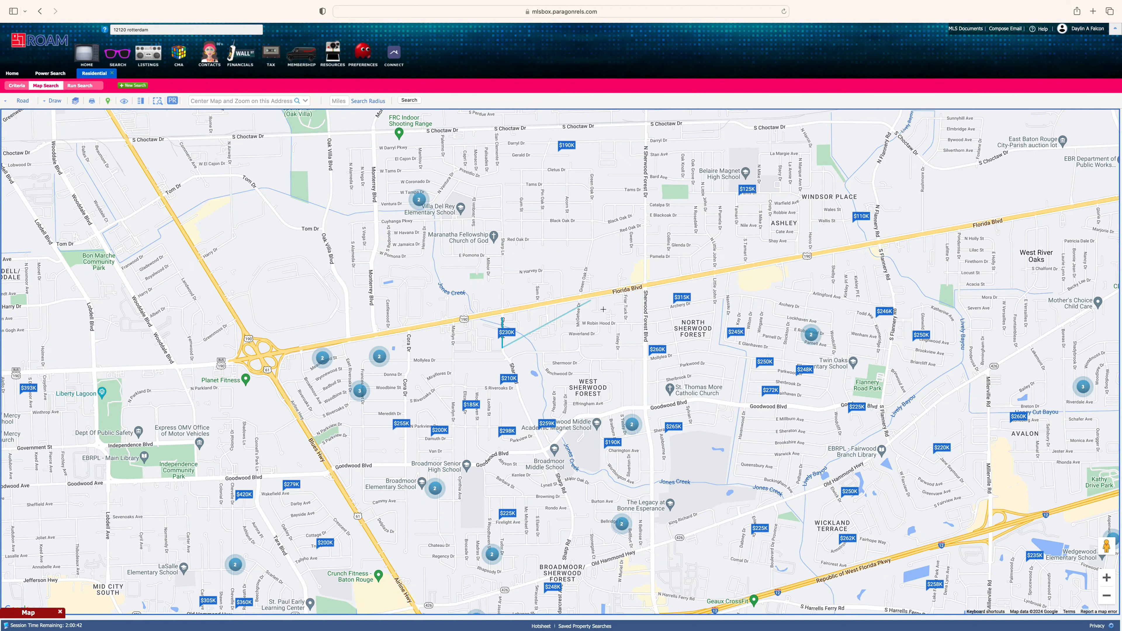
left_click(542, 450)
left_click(484, 462)
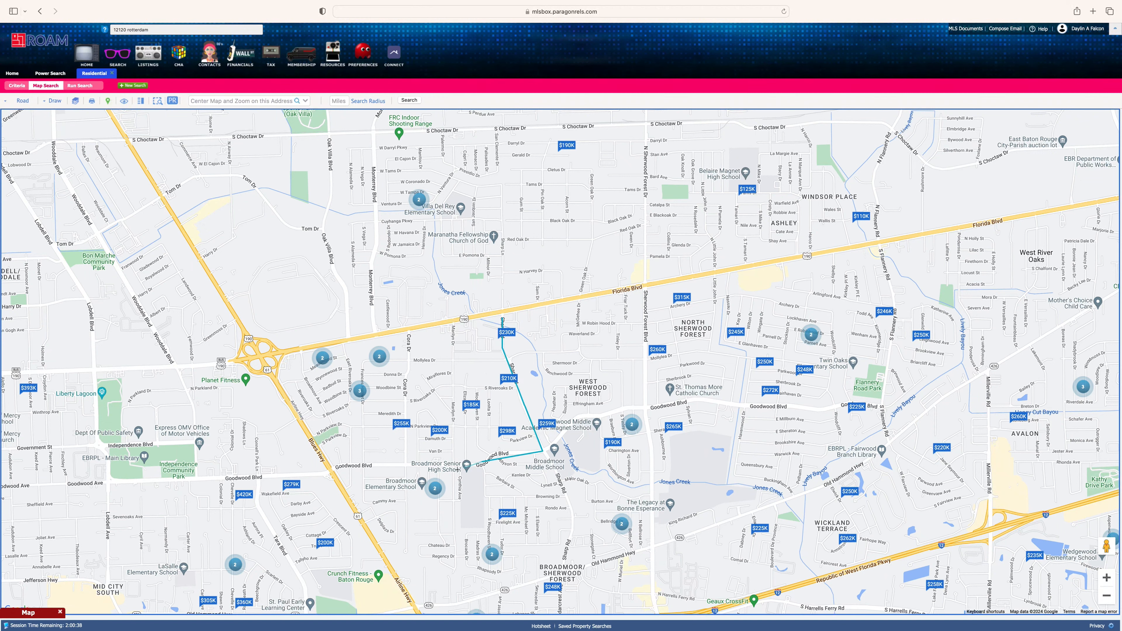
left_click(402, 463)
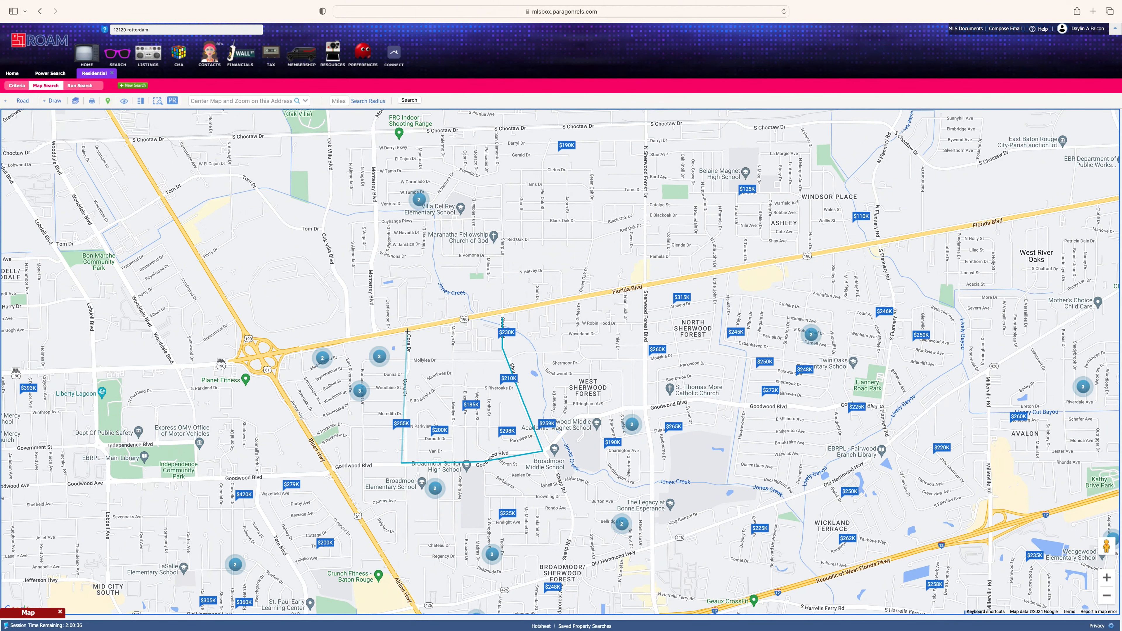
left_click(407, 330)
- Close the polygon, view the 5 sold matches as a spreadsheet, and return to the criteria
left_click(503, 318)
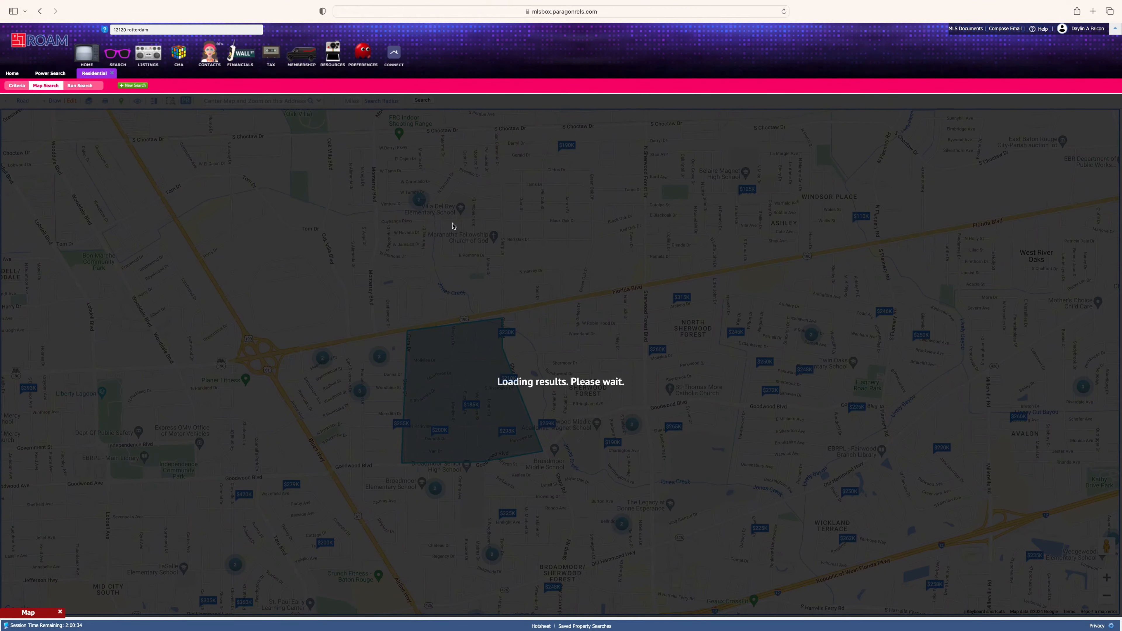
left_click(80, 86)
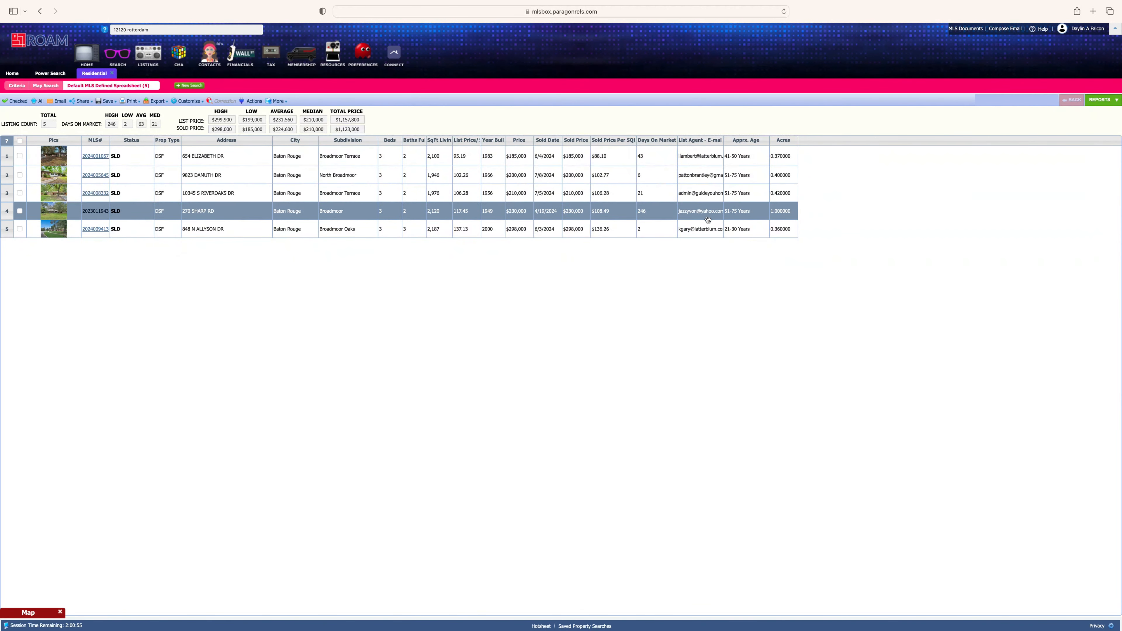
left_click(46, 87)
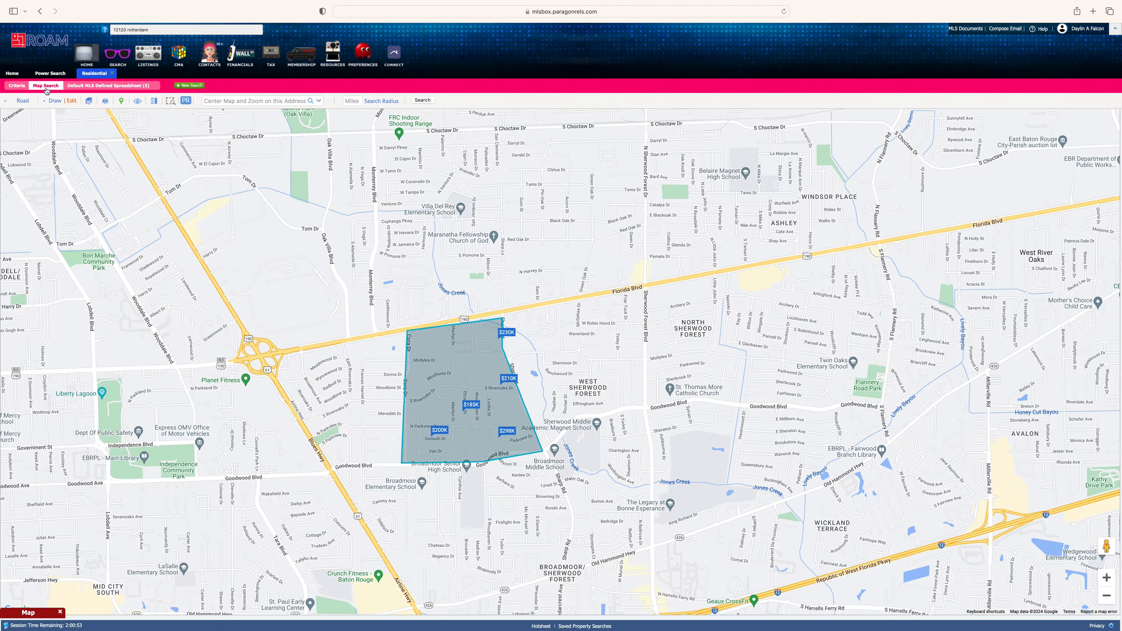
left_click(17, 85)
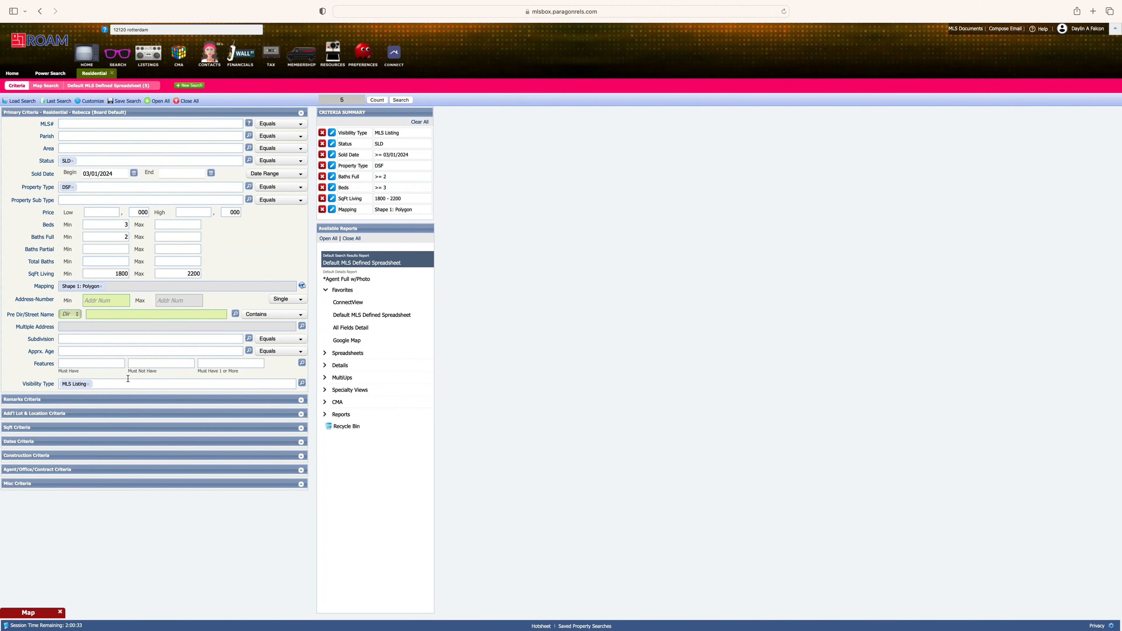
left_click(114, 400)
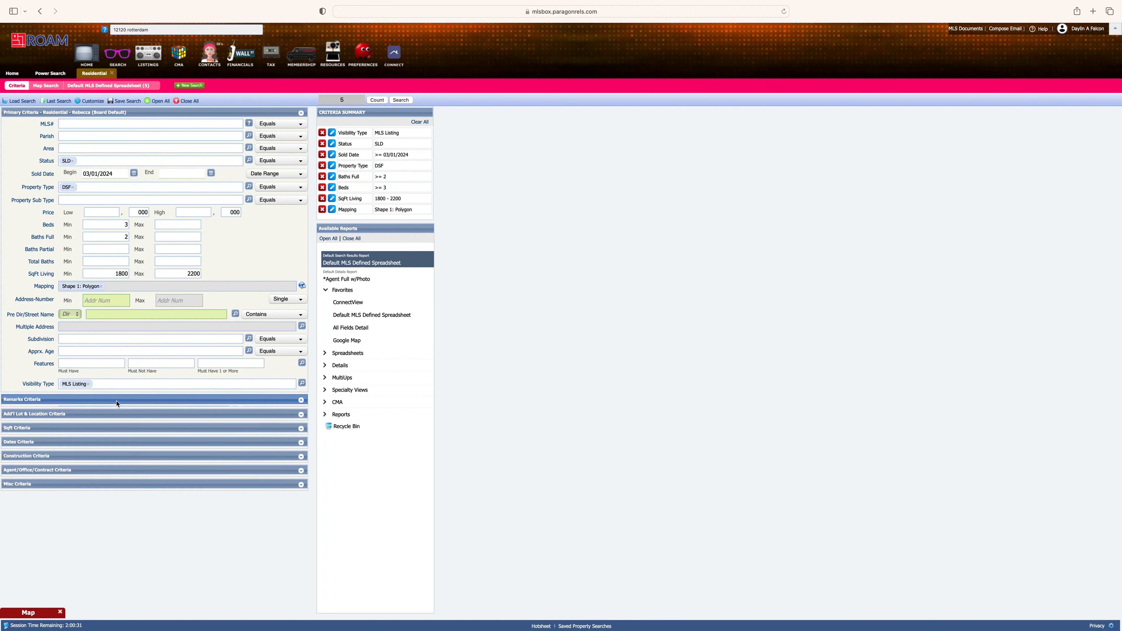
left_click(111, 417)
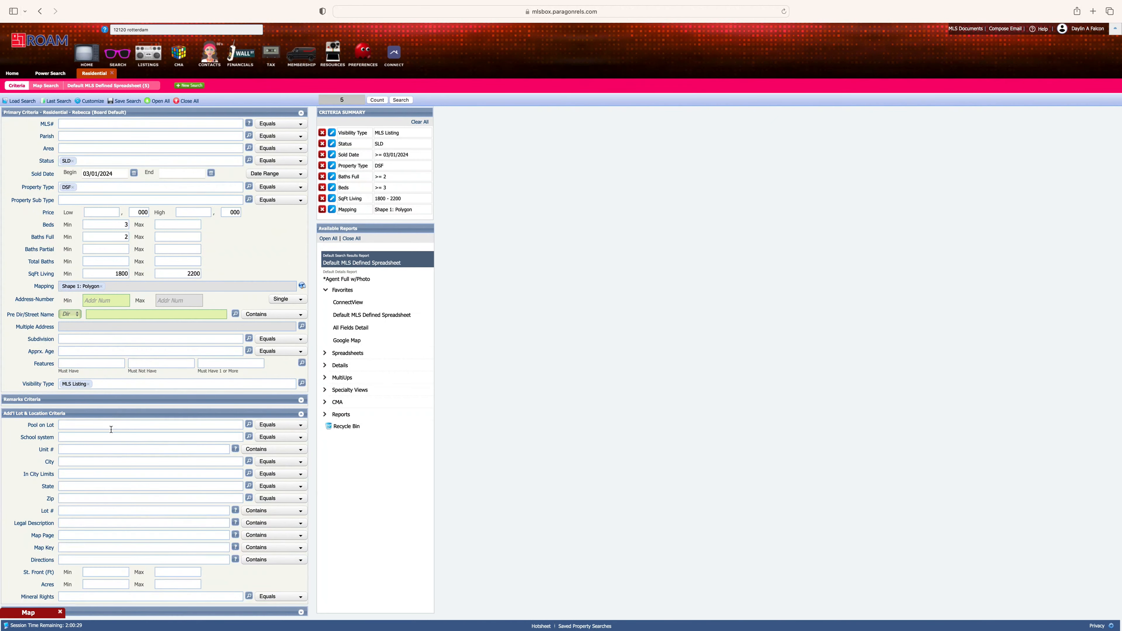
scroll(102, 421, "down", 2)
left_click(103, 551)
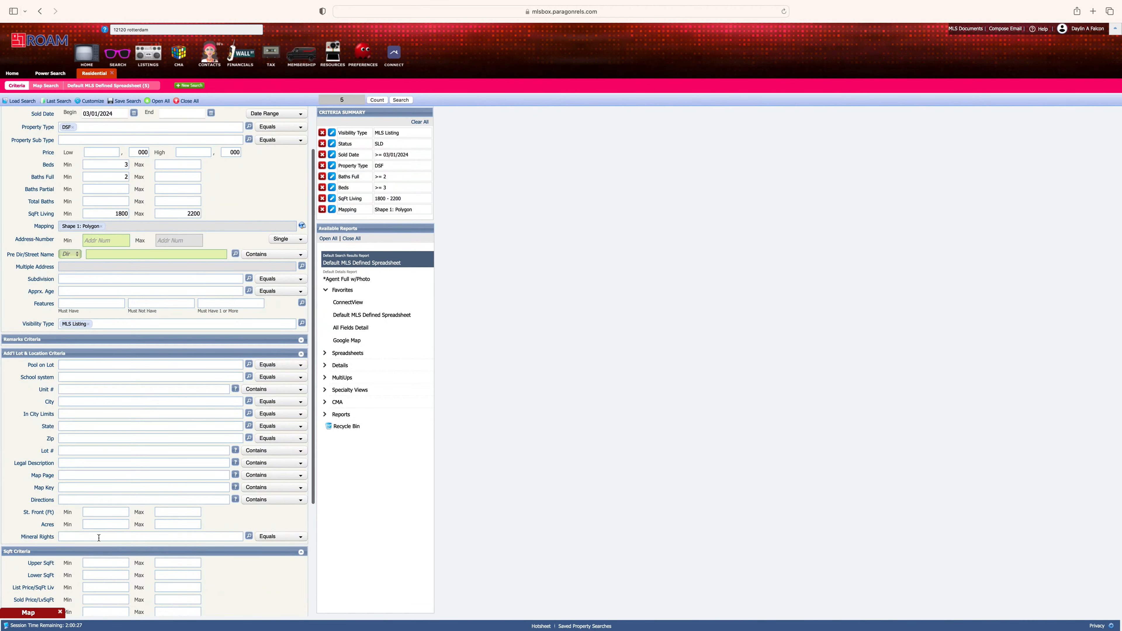
scroll(98, 537, "down", 4)
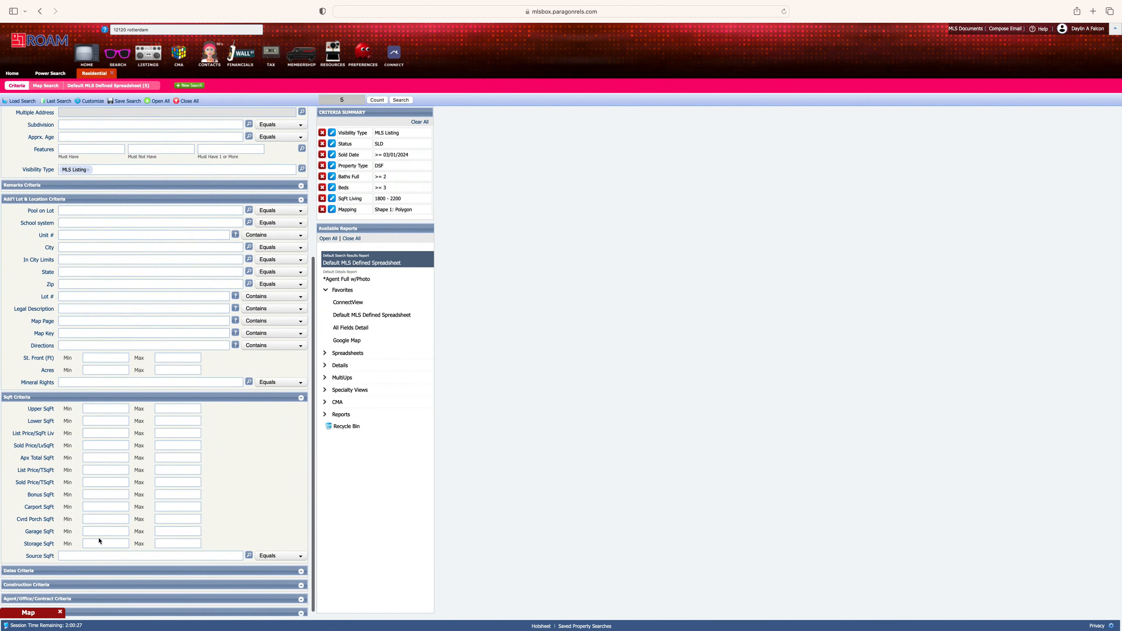
left_click(71, 397)
left_click(38, 353)
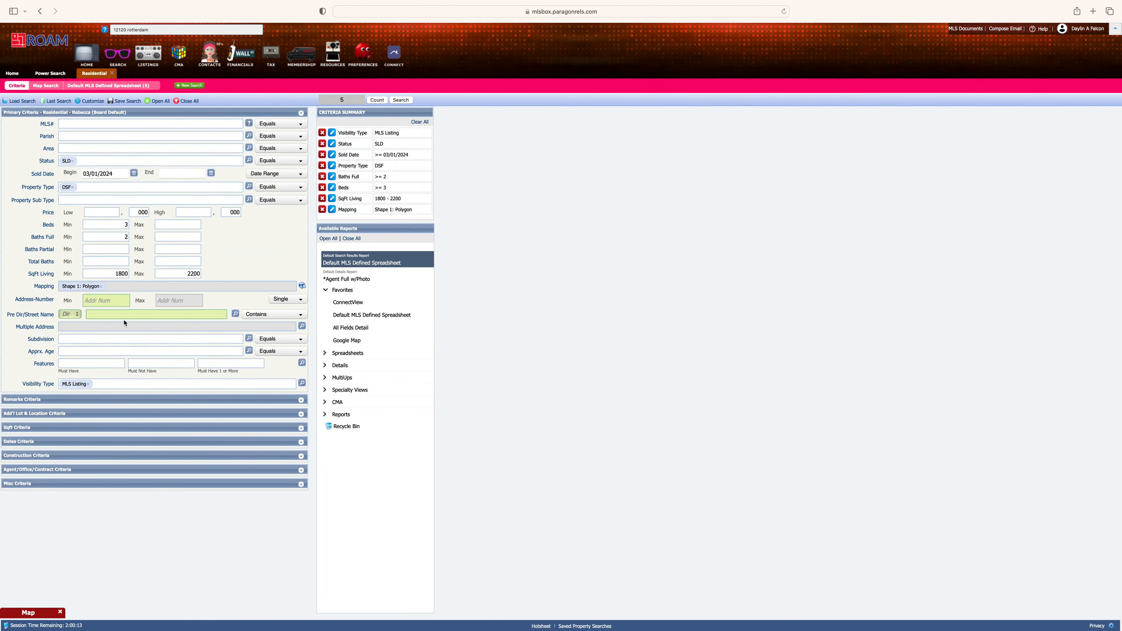
- Delete the drawn Polygon search shape from the map view
left_click(100, 289)
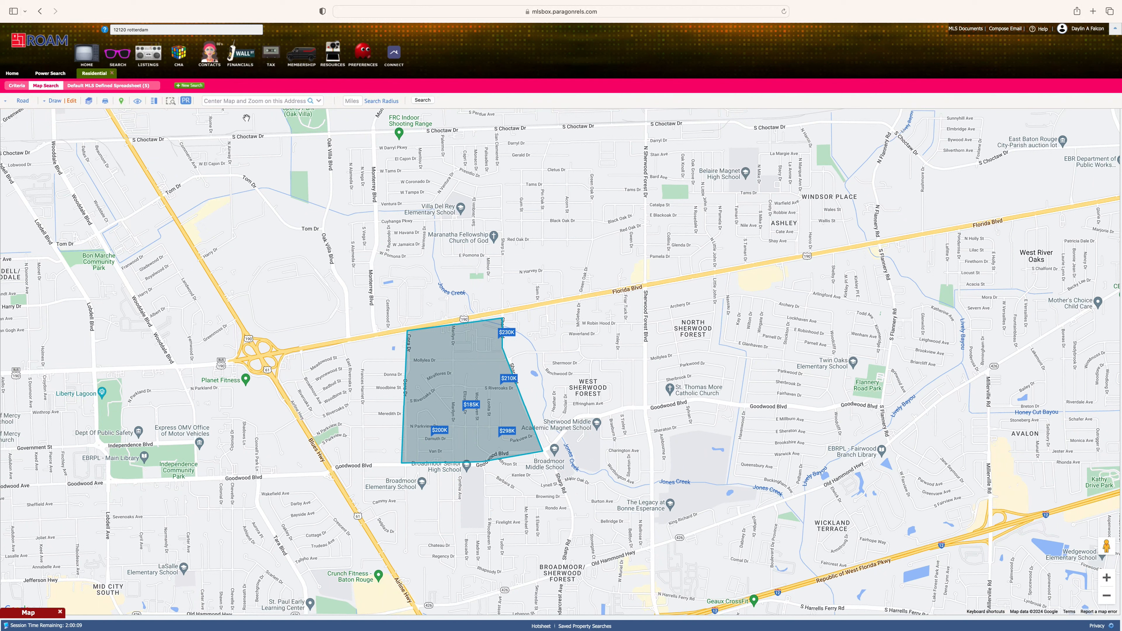
left_click(244, 104)
type("121")
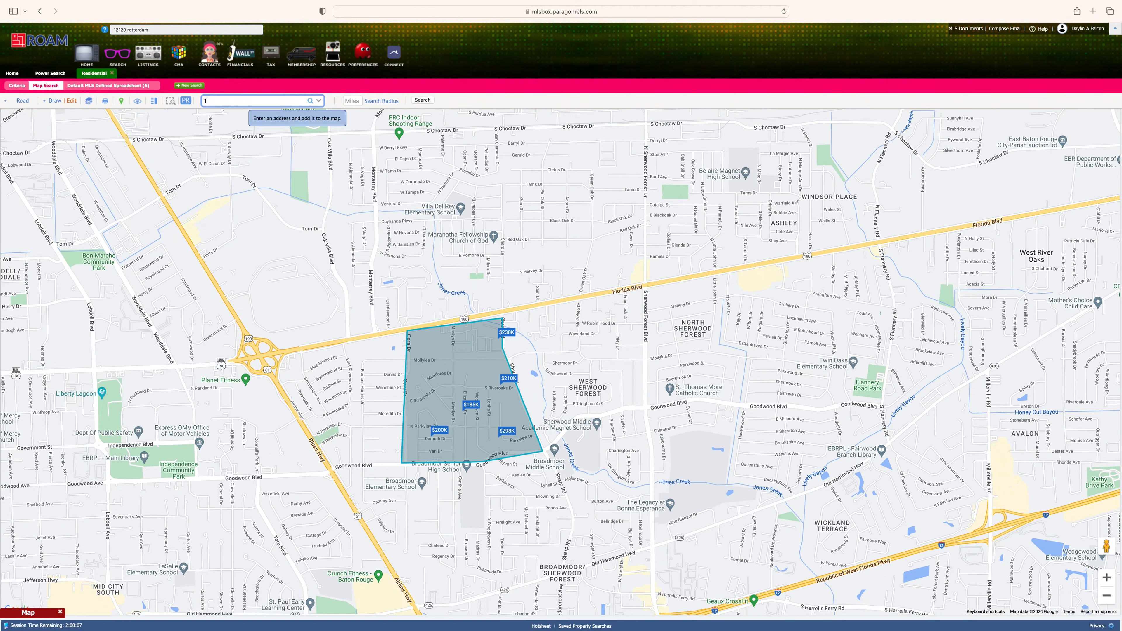
left_click(70, 101)
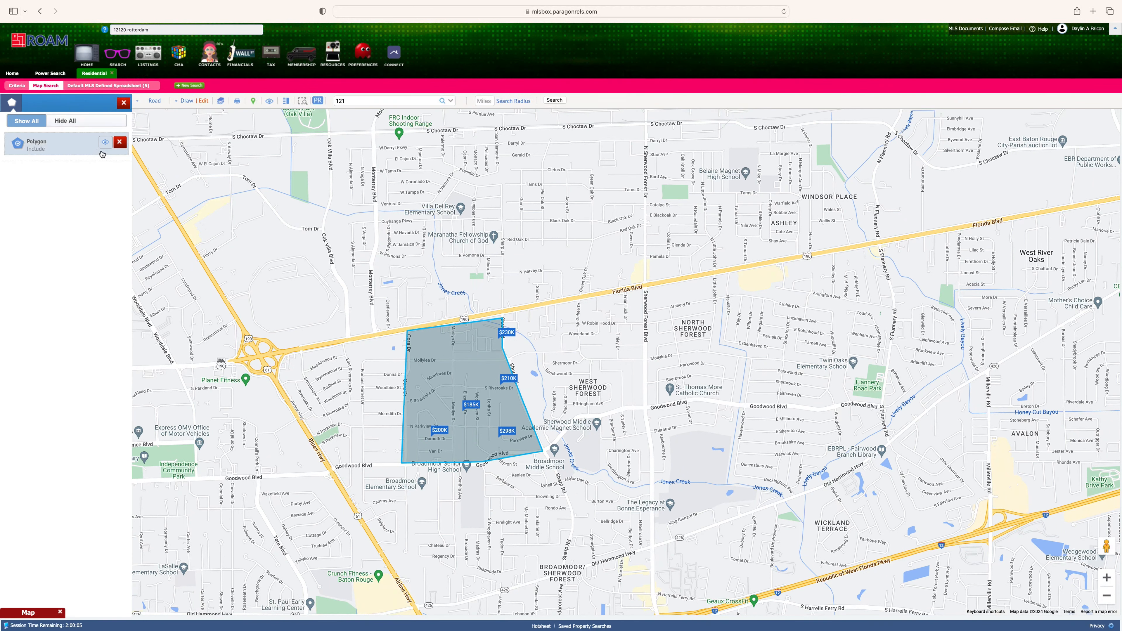
left_click(119, 142)
left_click(222, 102)
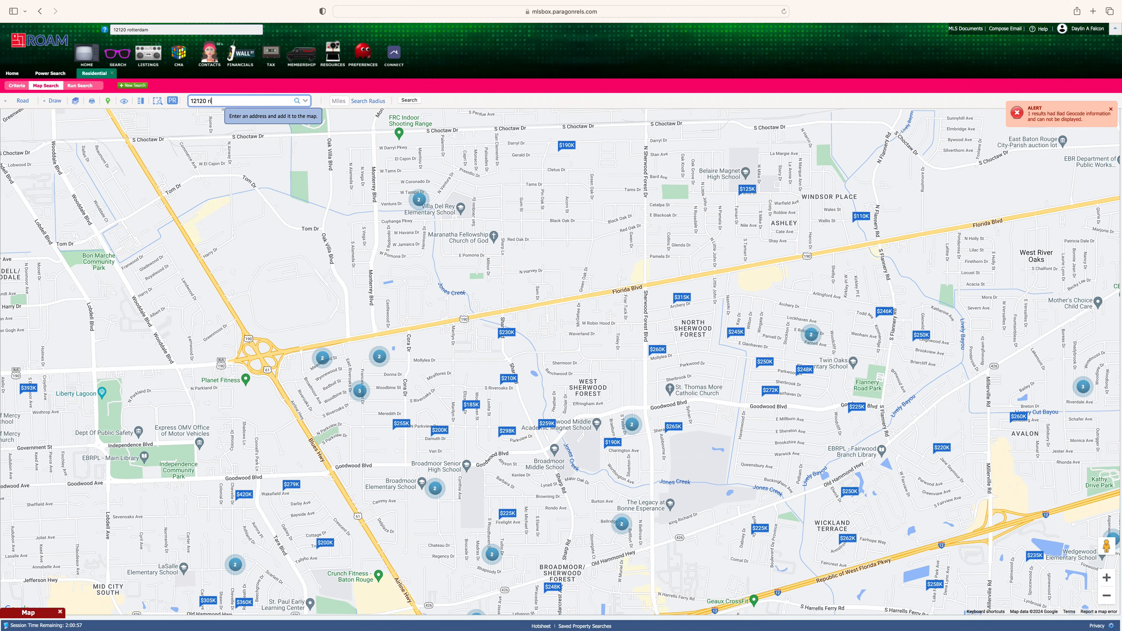
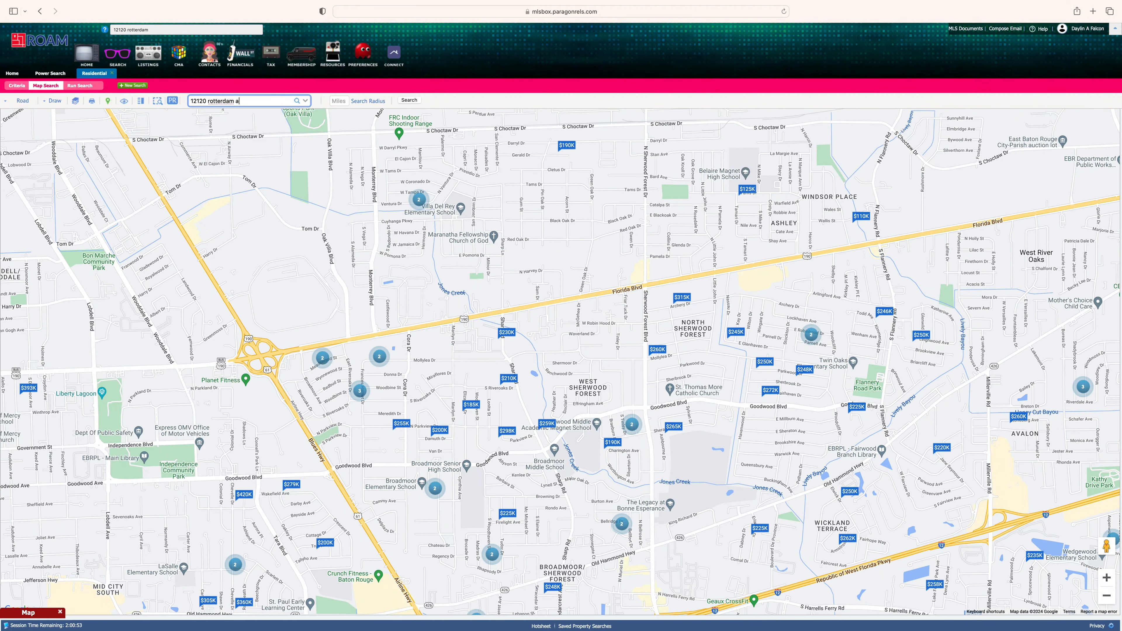
key("Return")
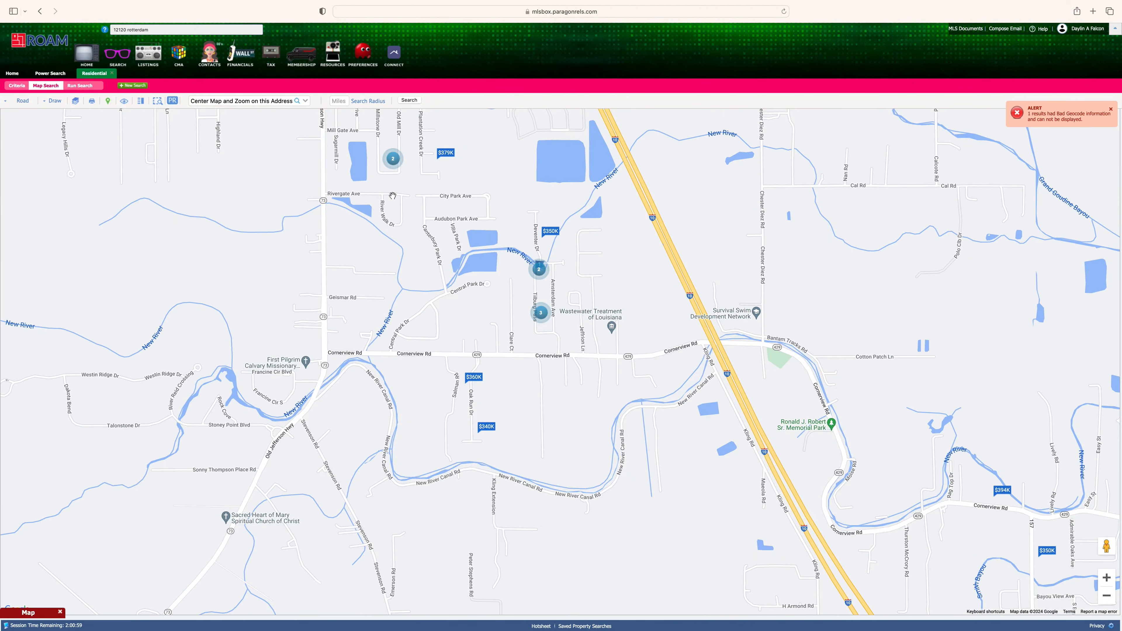
left_click(341, 101)
left_click(80, 85)
left_click(1043, 101)
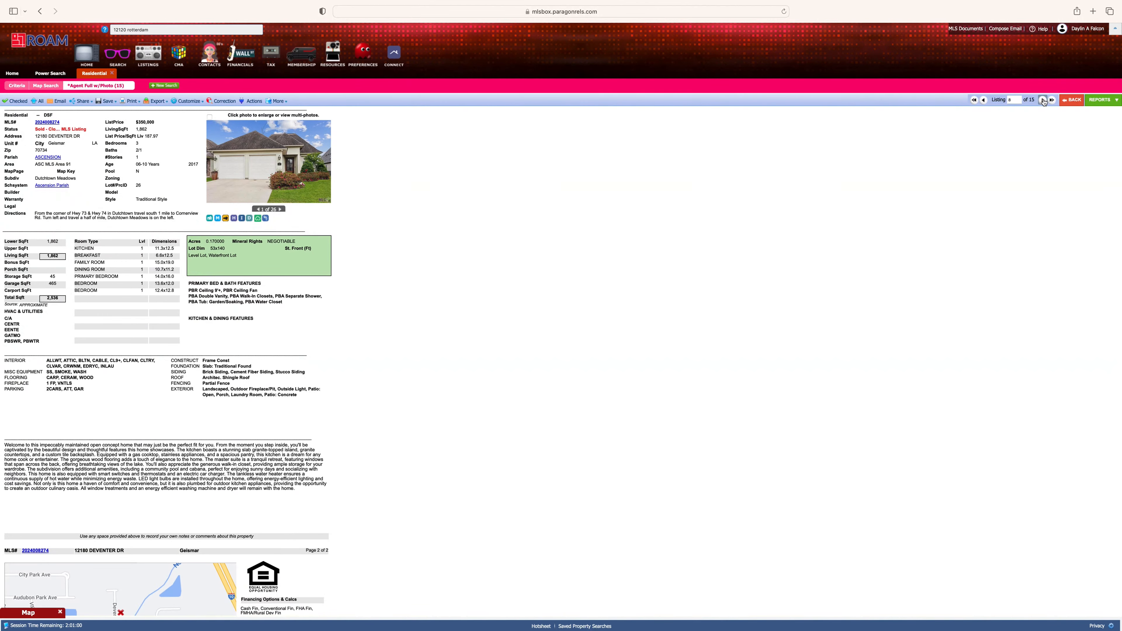
- Step through the next sold listings in the report, then return to the Criteria form
left_click(1043, 101)
left_click(1043, 101)
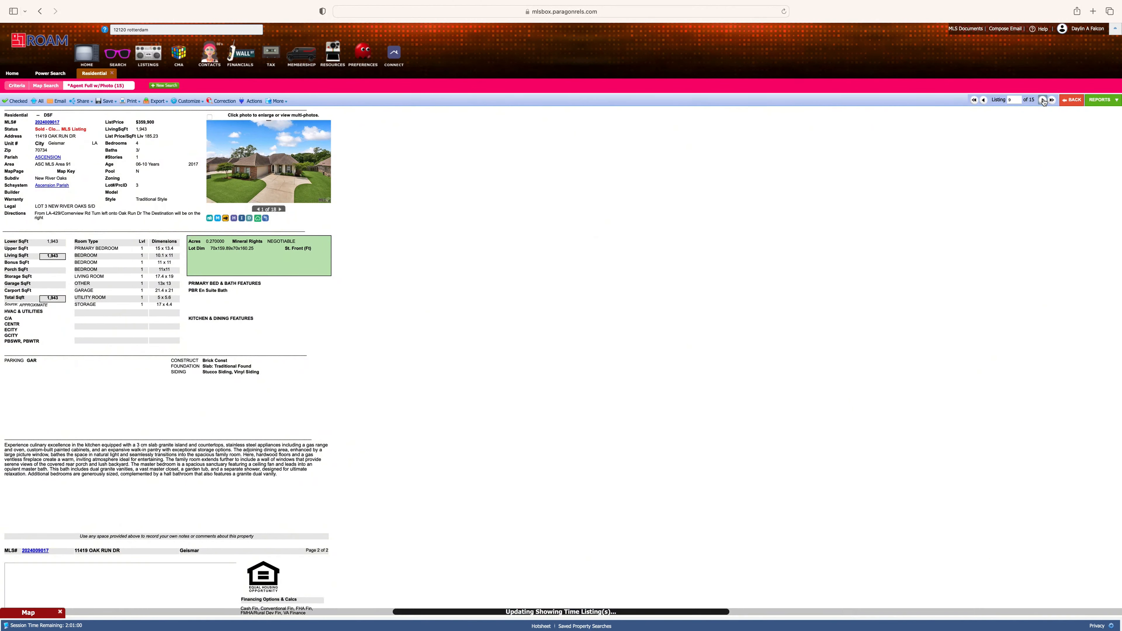
left_click(20, 86)
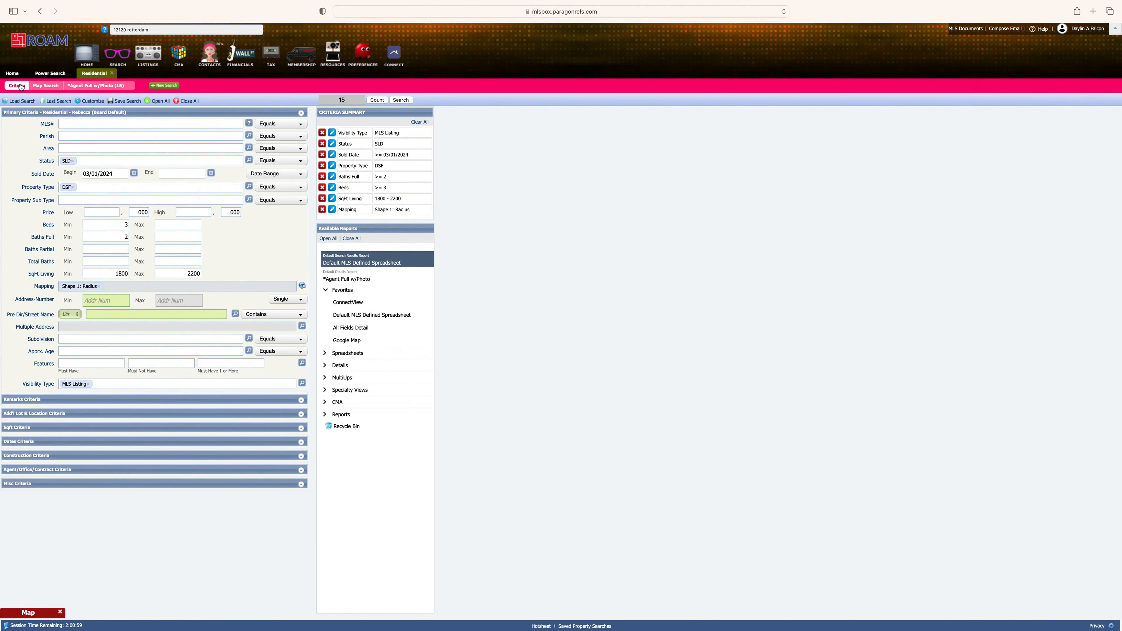